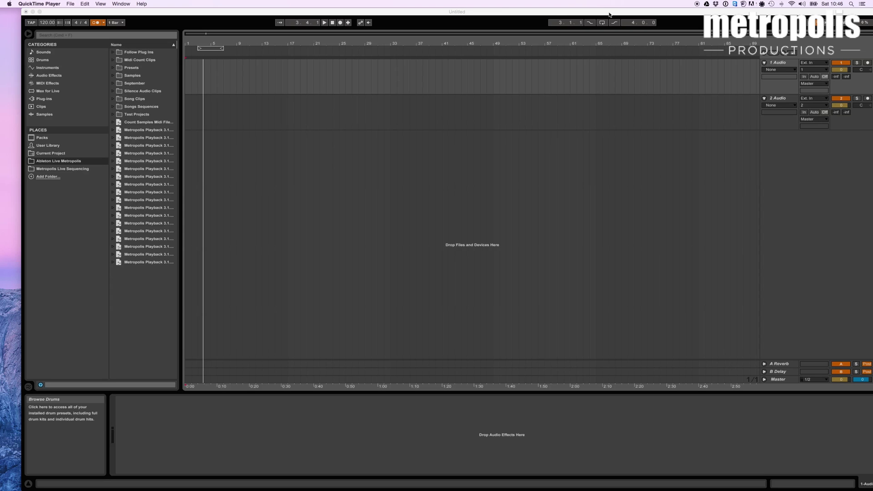
Open the S4476-Rather Be-115bpm stems folder and place its window beside Live.
drag(609, 13, 386, 2)
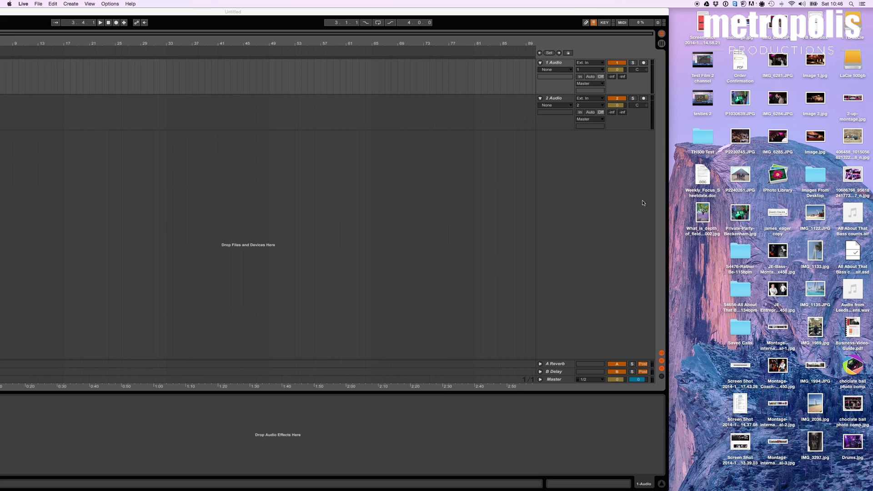
click(740, 256)
double_click(740, 255)
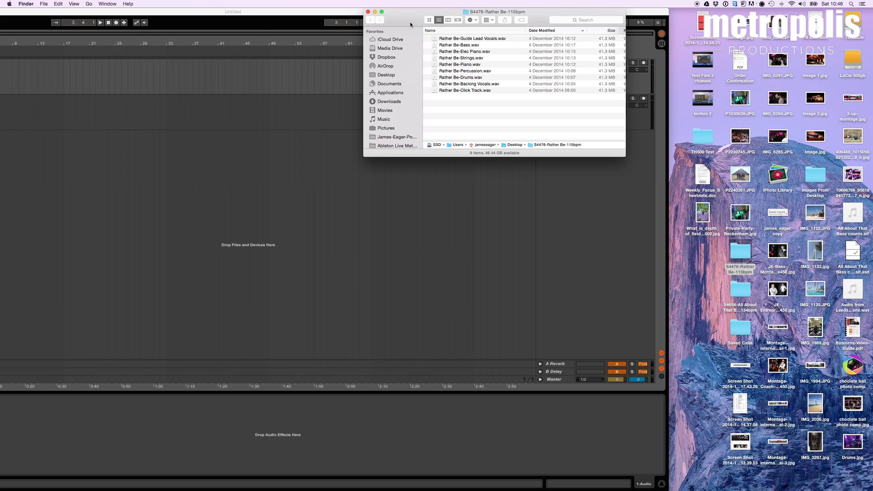
drag(411, 24, 750, 78)
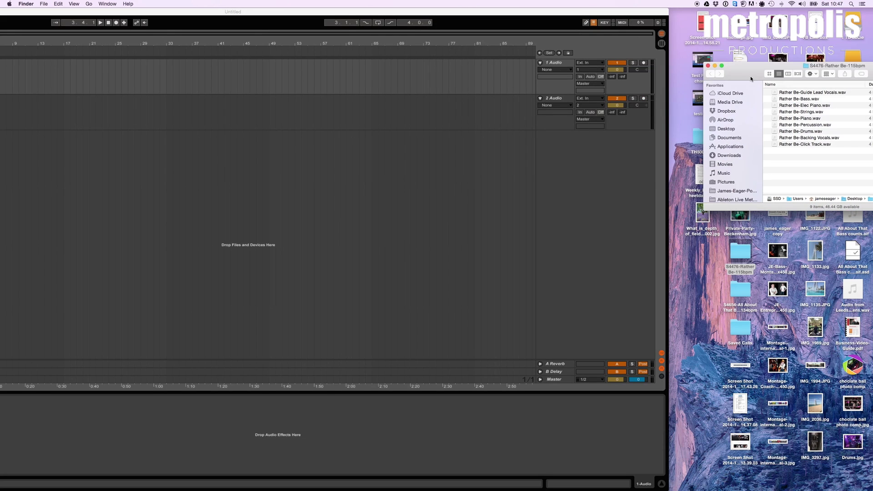
double_click(250, 11)
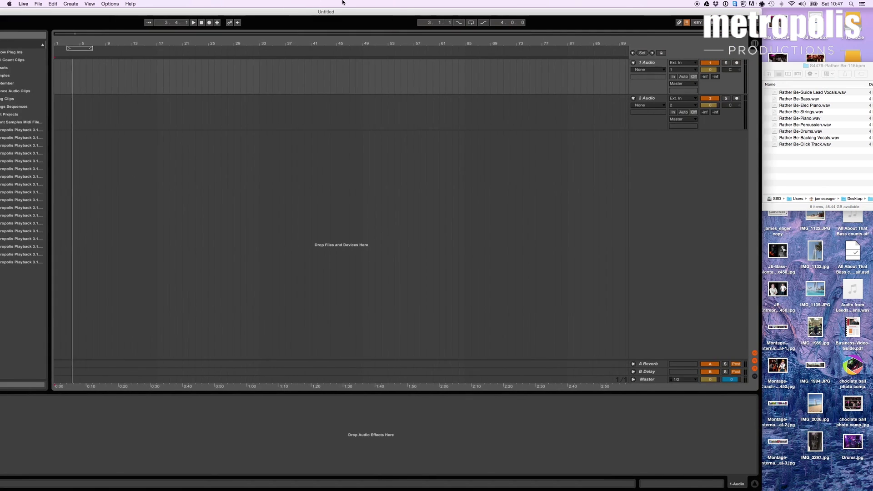
drag(342, 2, 363, 2)
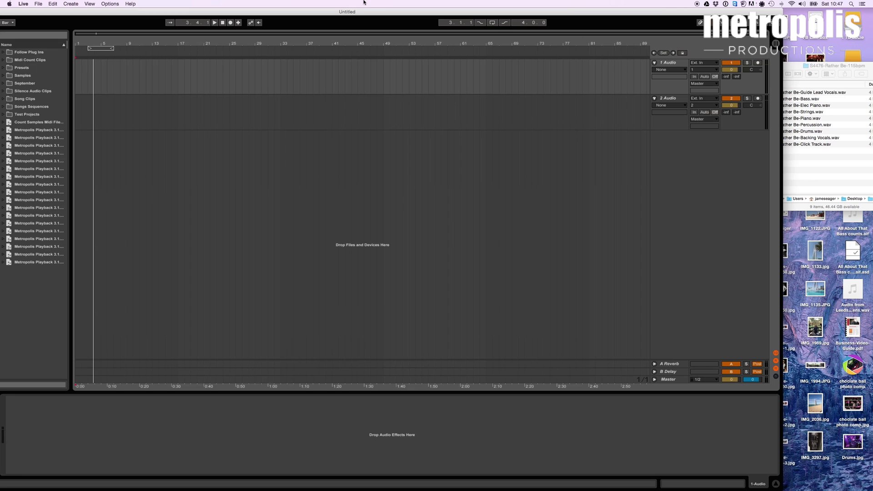
Select all nine WAV stems, from Guide Lead Vocals down, and drag them into Live.
click(793, 67)
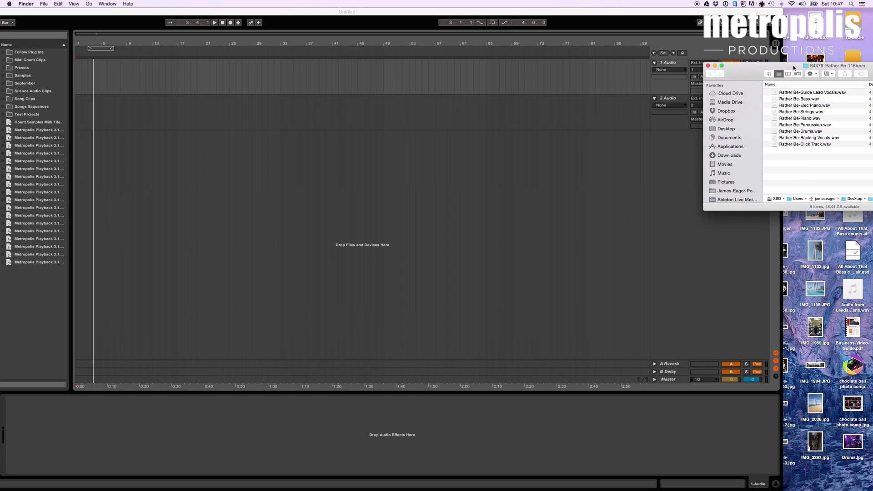
click(782, 93)
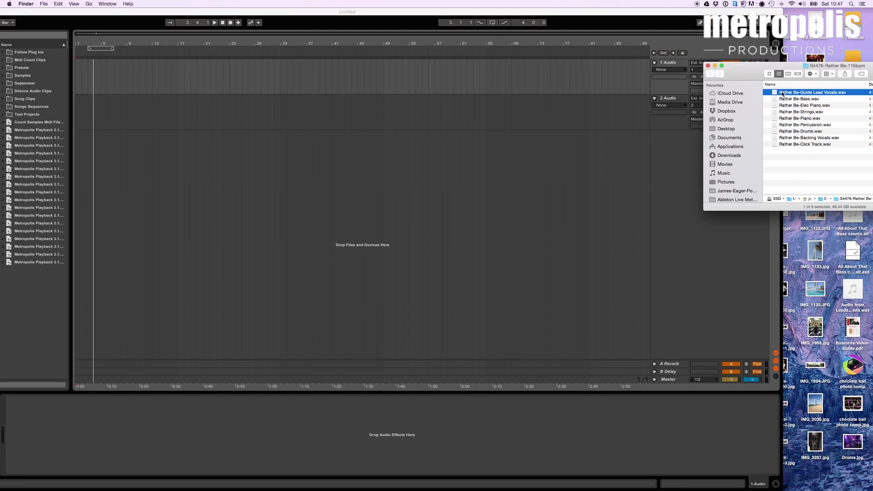
shift+click(782, 144)
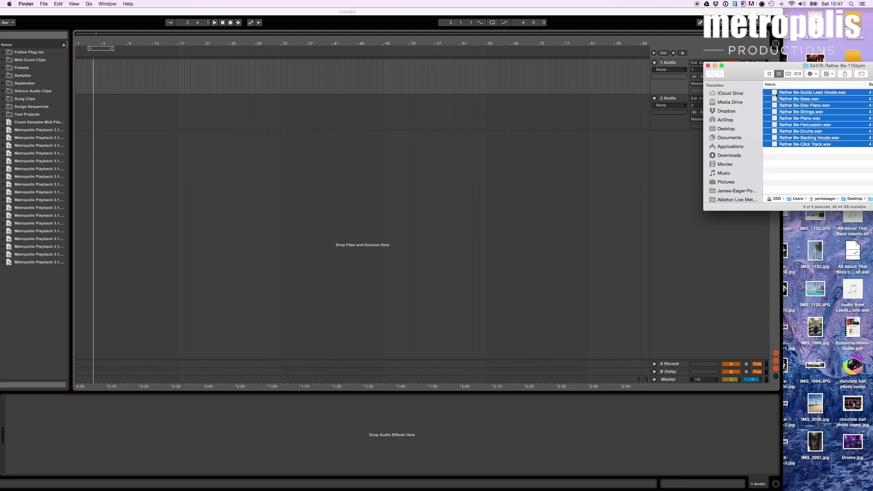
drag(776, 95, 85, 79)
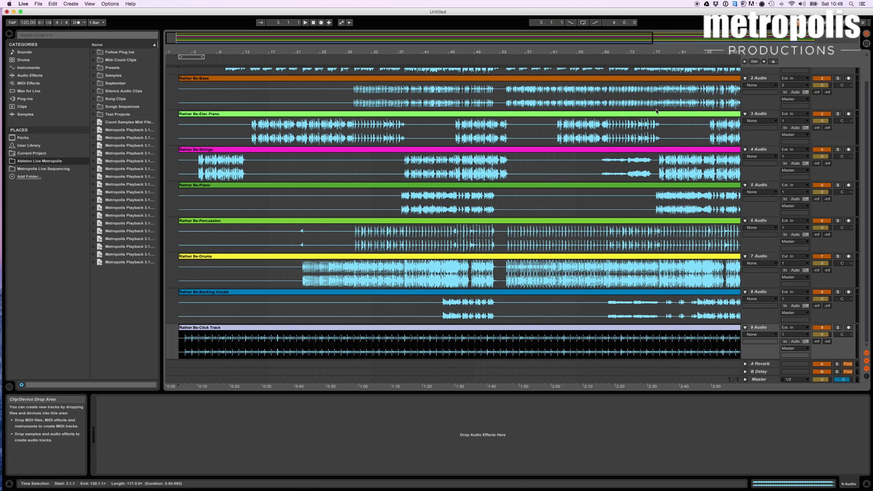
Scroll the arrangement to see all nine stem tracks, Guide Lead Vocals through Click Track.
scroll(394, 119, up, 2)
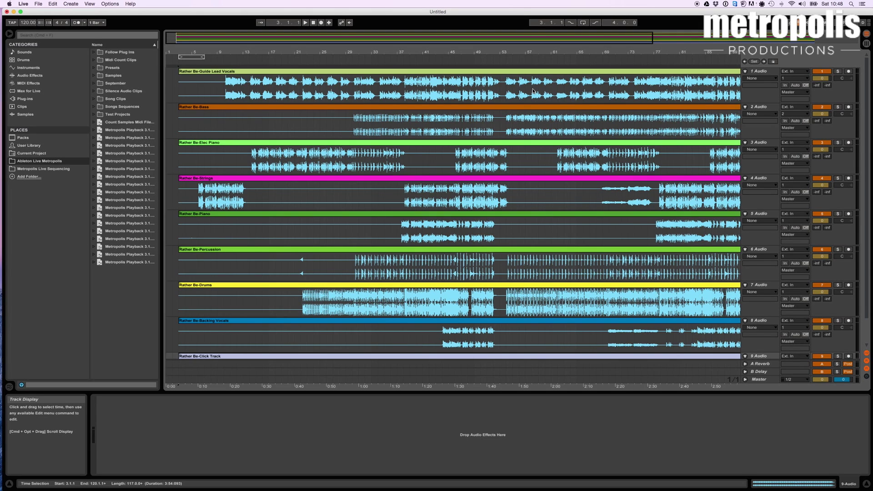
Rename the first track, holding the lead vocals, to Lead Vocal.
click(758, 72)
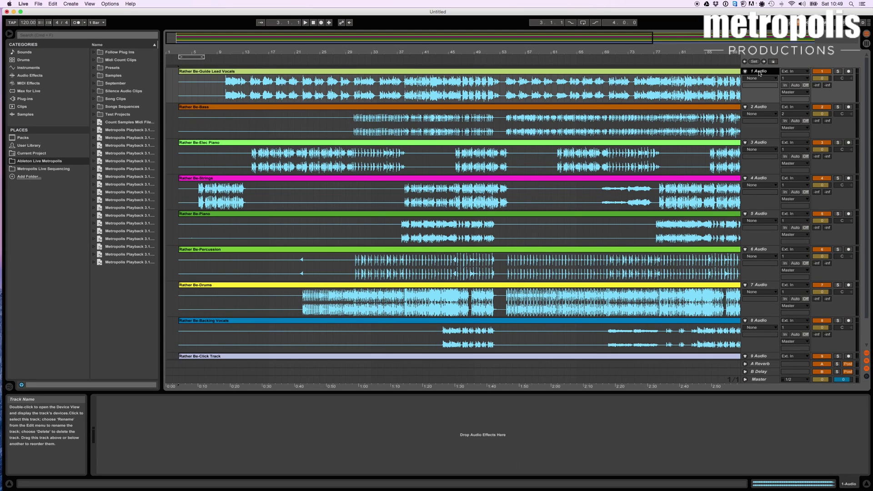
key(super+r)
text(Lead Vocal)
key(Return)
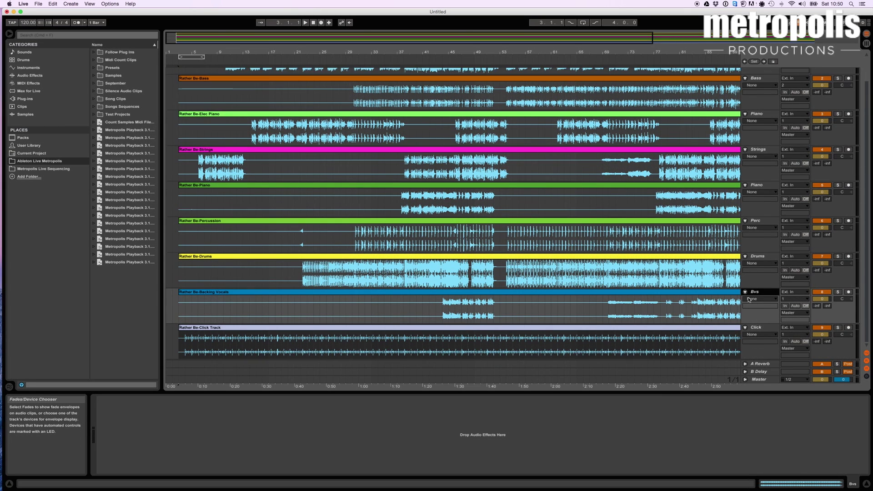
Move the Click track to the top with the Drums track directly beneath it.
drag(760, 328, 744, 75)
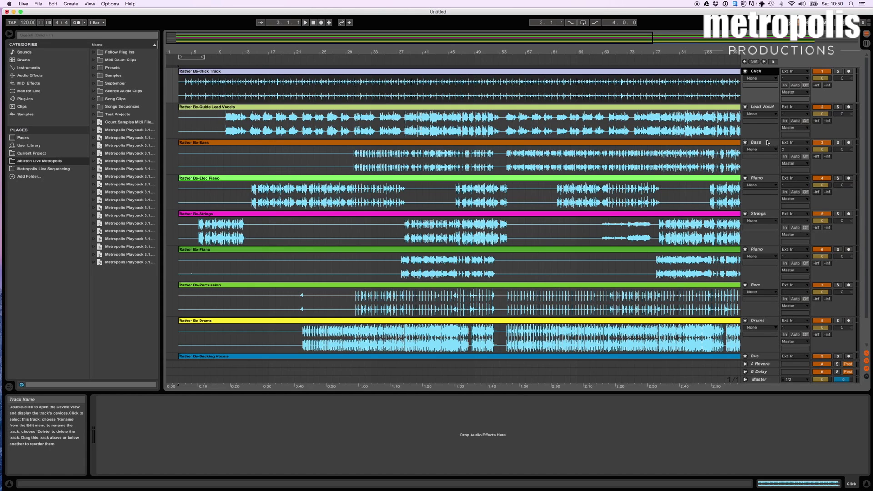
click(760, 321)
drag(760, 262, 751, 114)
drag(751, 114, 750, 114)
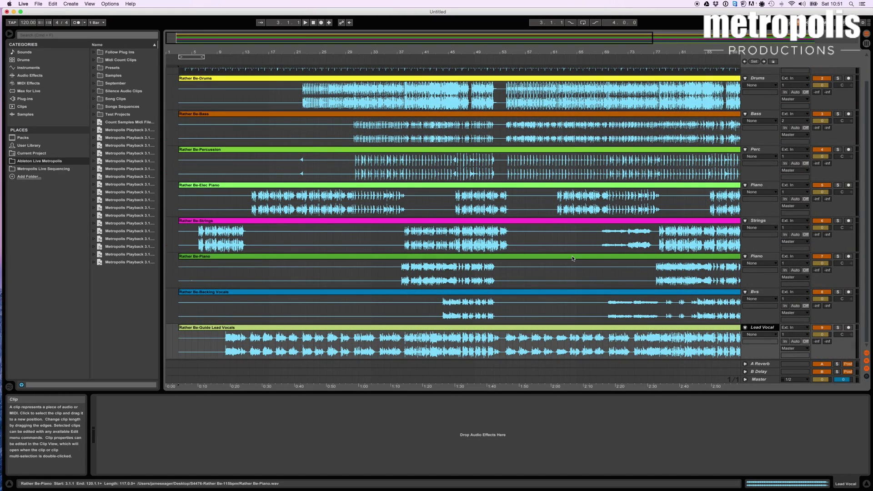
scroll(670, 145, up, 2)
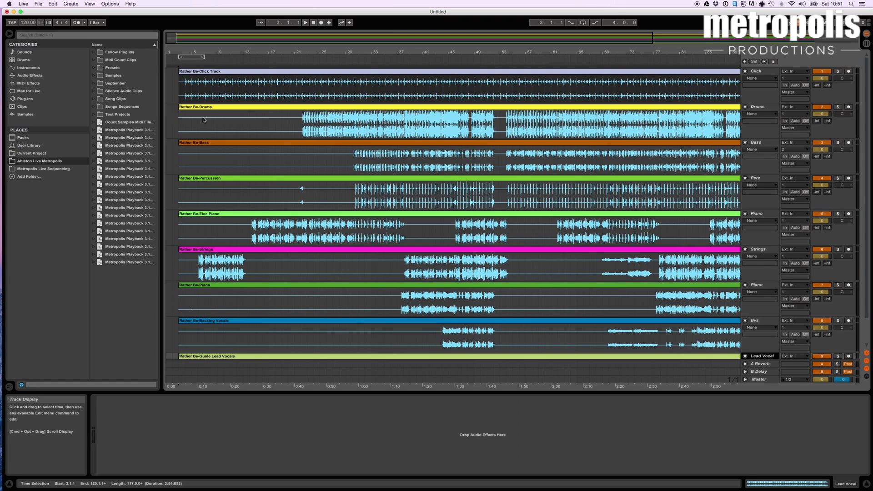
click(38, 4)
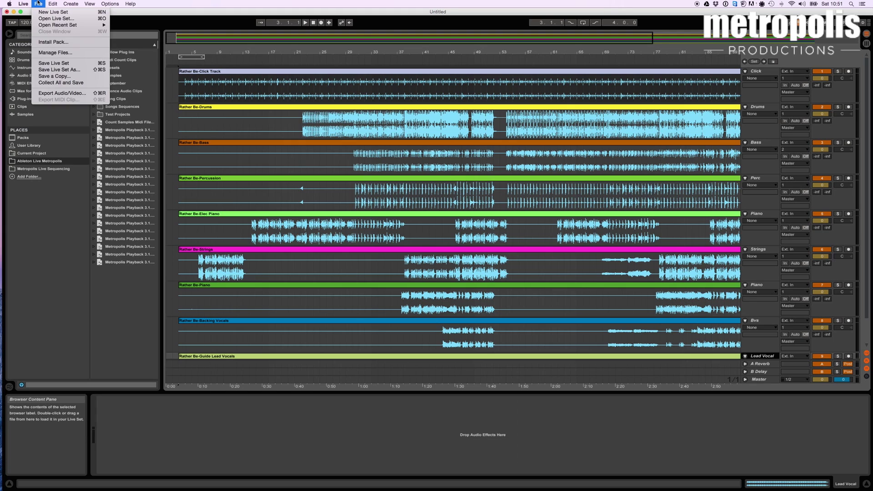
Create a new Rather Be folder inside Songs Sequences in the Save Live Set As dialog.
click(59, 70)
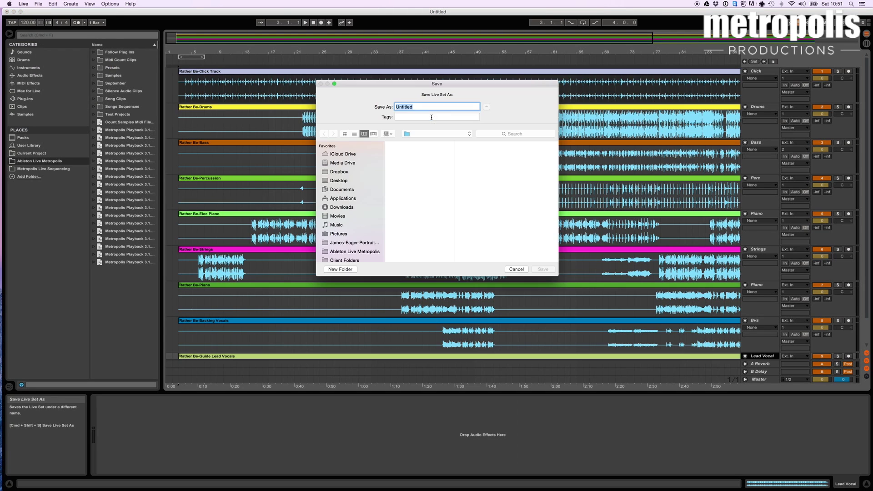
scroll(431, 192, down, 5)
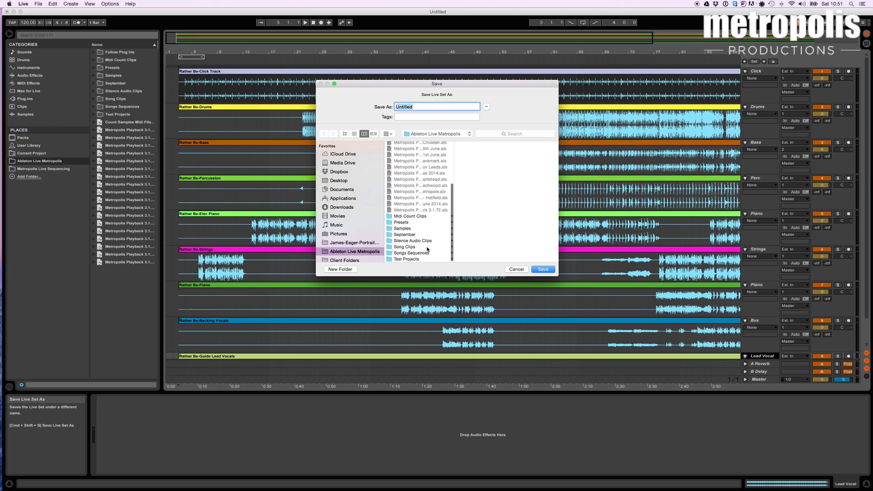
click(418, 252)
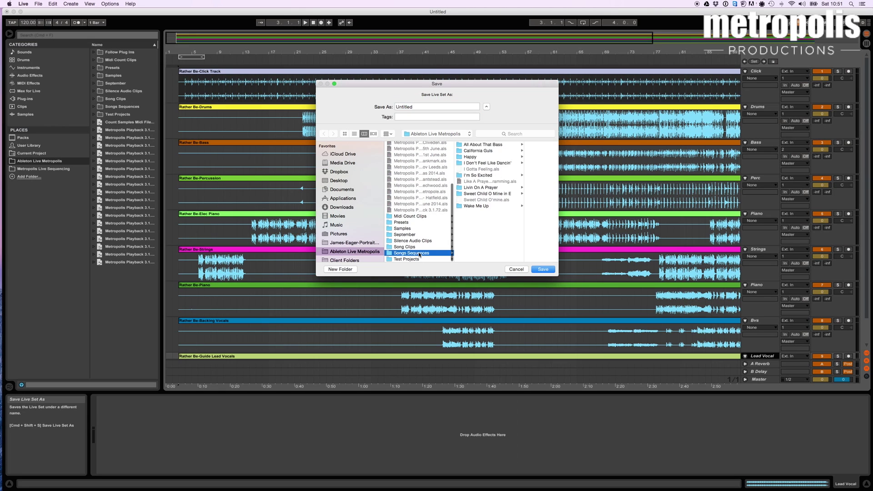
click(339, 270)
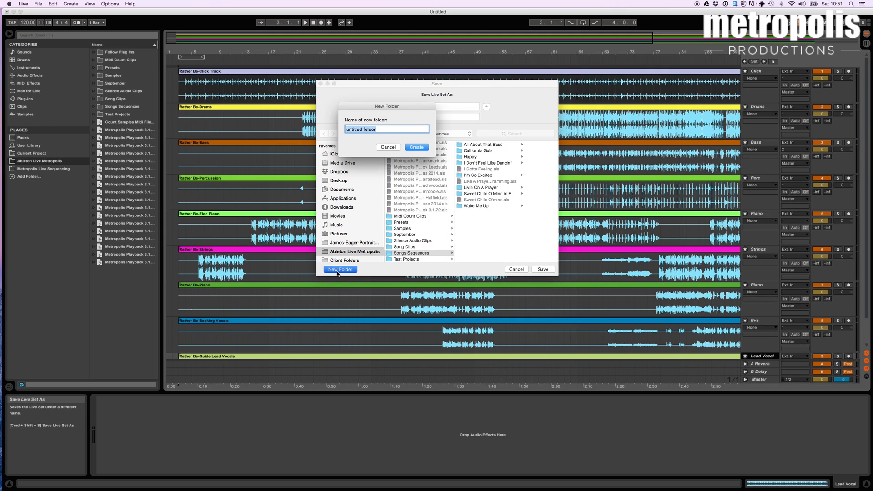
text(Rather Be)
click(412, 149)
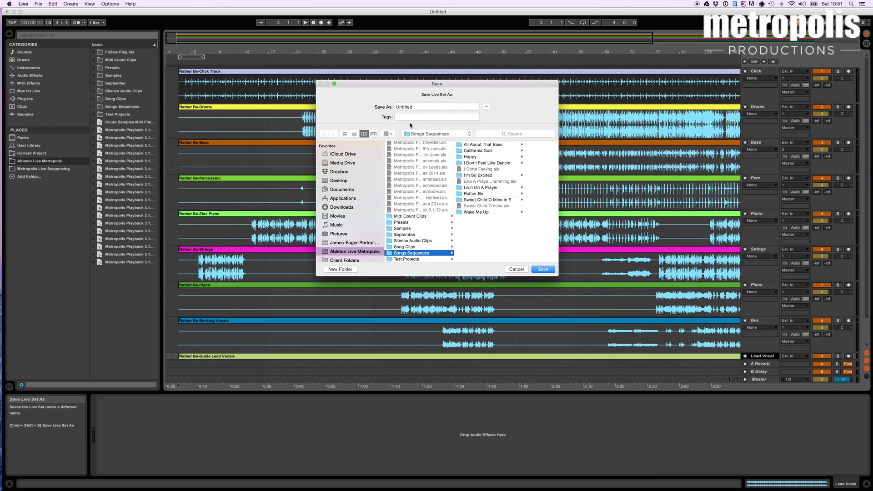
Name the set 'Rather Be' and save it into that folder.
double_click(412, 106)
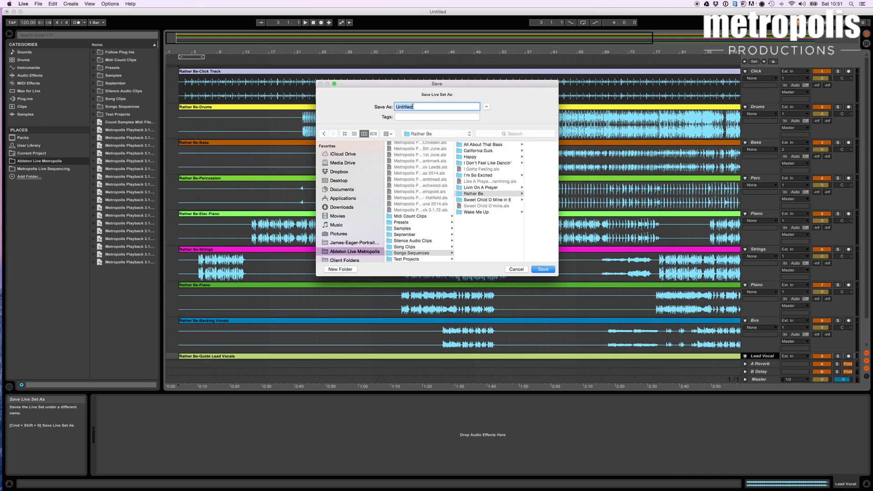
text(Rather Be)
click(543, 269)
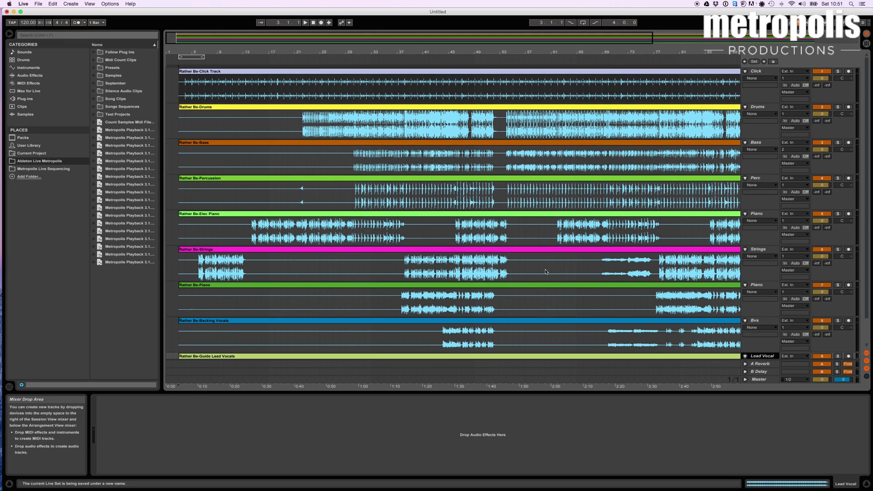
click(41, 3)
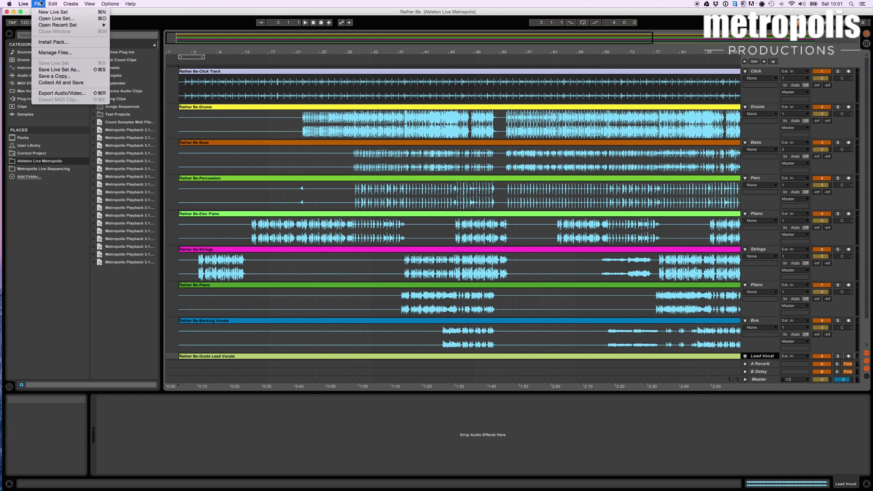
Run Collect All and Save, copying all media files into the Rather Be project.
click(68, 83)
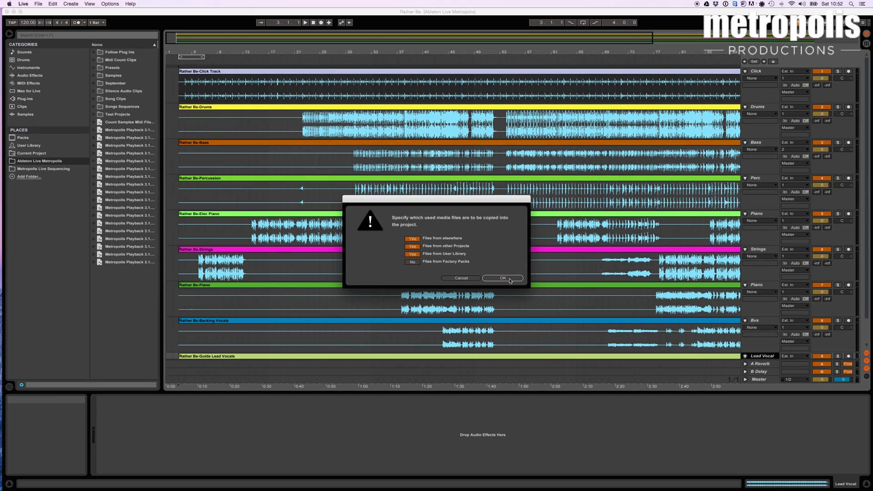
click(510, 279)
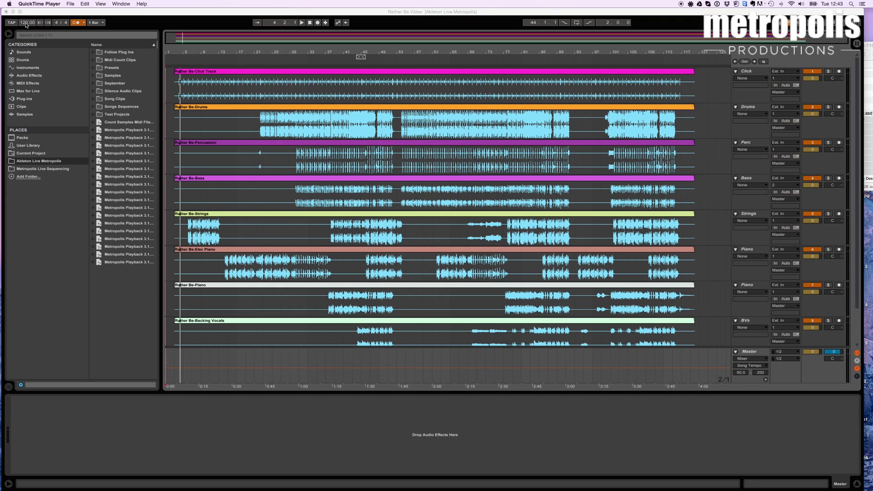
Change the Control Bar tempo from 120 to 115 BPM.
click(26, 26)
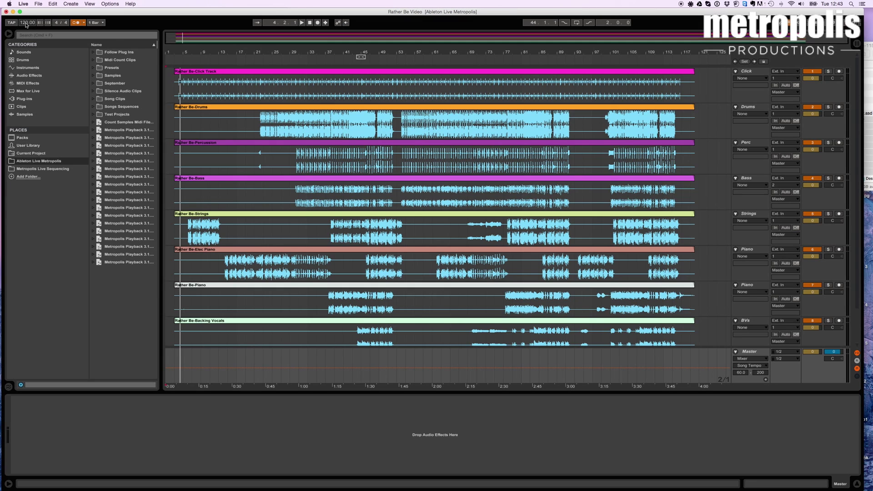
text(115)
click(186, 58)
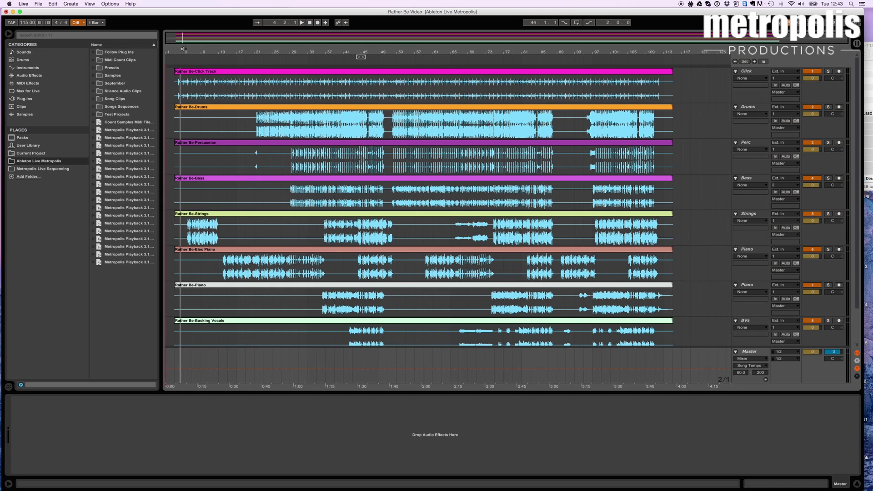
scroll(183, 49, up, 5)
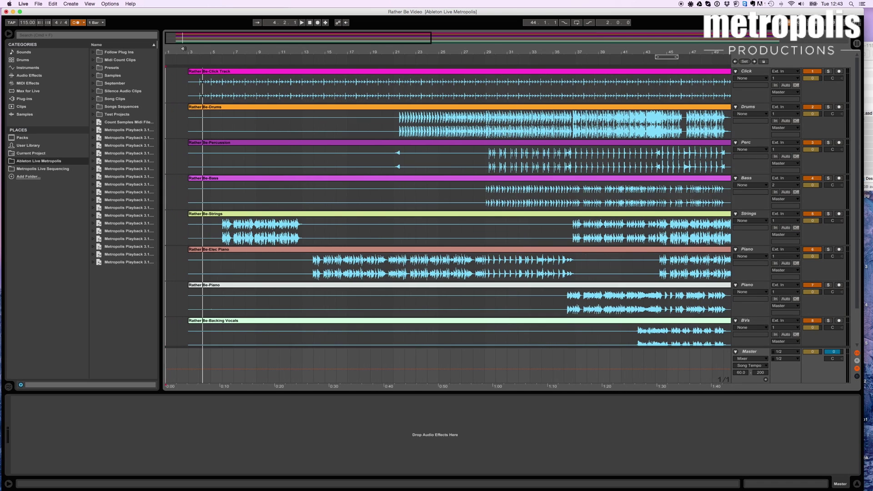
Zoom in on the opening bars and play the song from 1.1.1, then stop.
scroll(183, 49, up, 3)
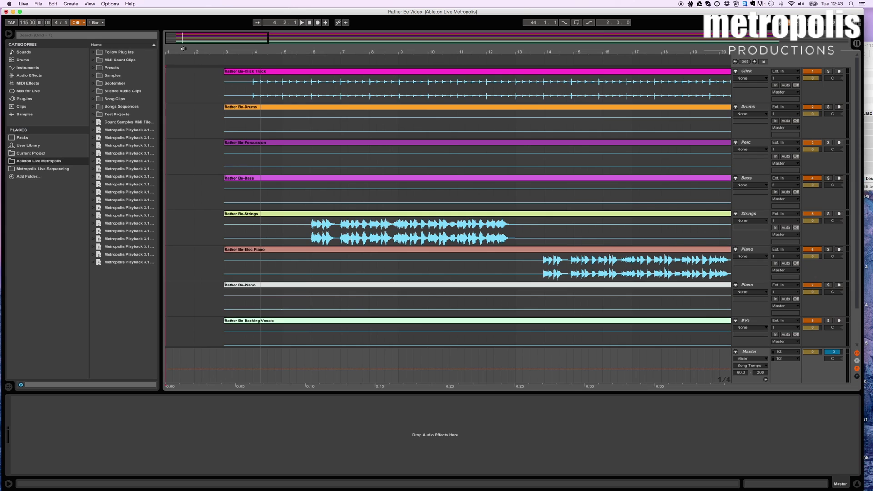
scroll(183, 49, up, 3)
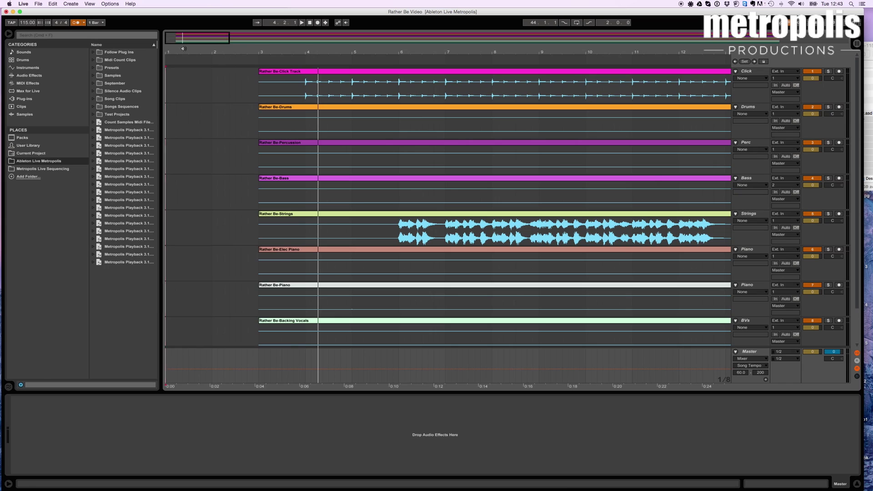
drag(184, 48, 183, 49)
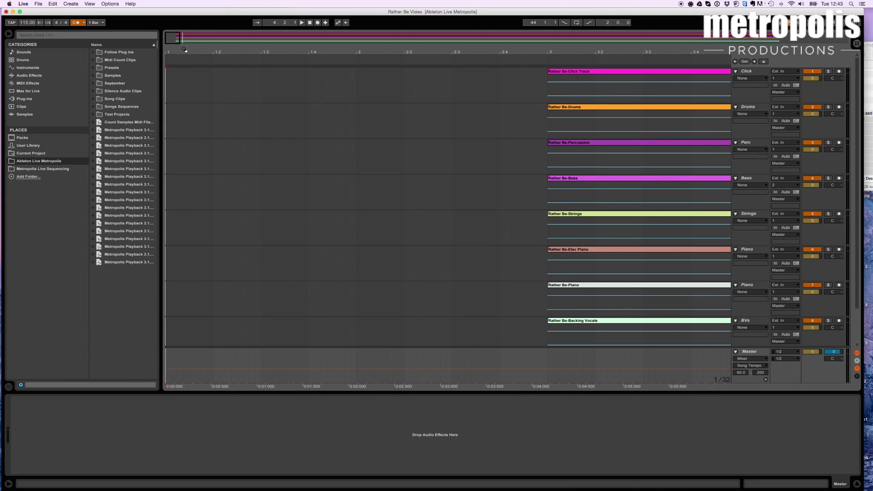
scroll(291, 50, right, 15)
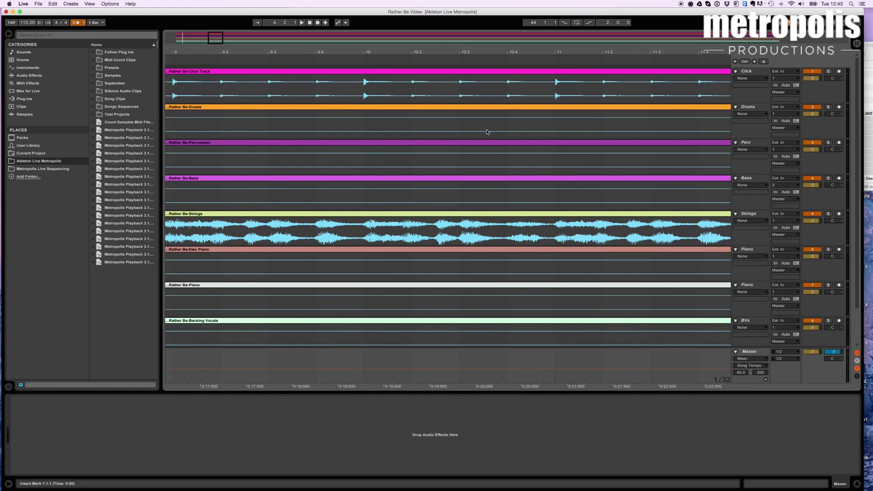
click(310, 24)
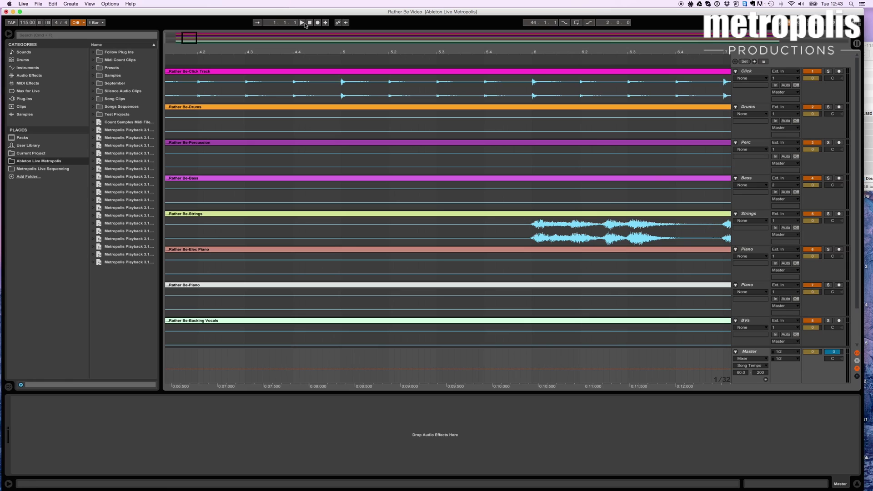
click(303, 22)
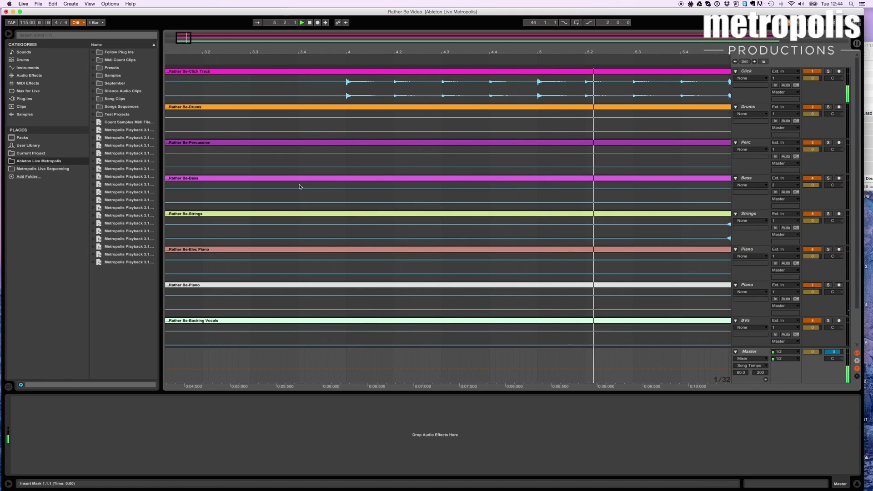
key(space)
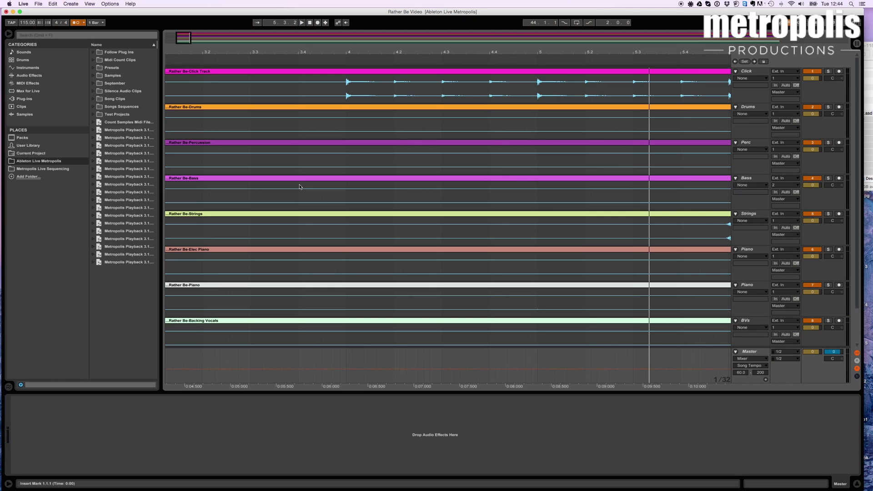
Zoom to sample-level detail on the Click Track's first beats around bar 4.3.
key(plus)
key(plus)
key(plus)
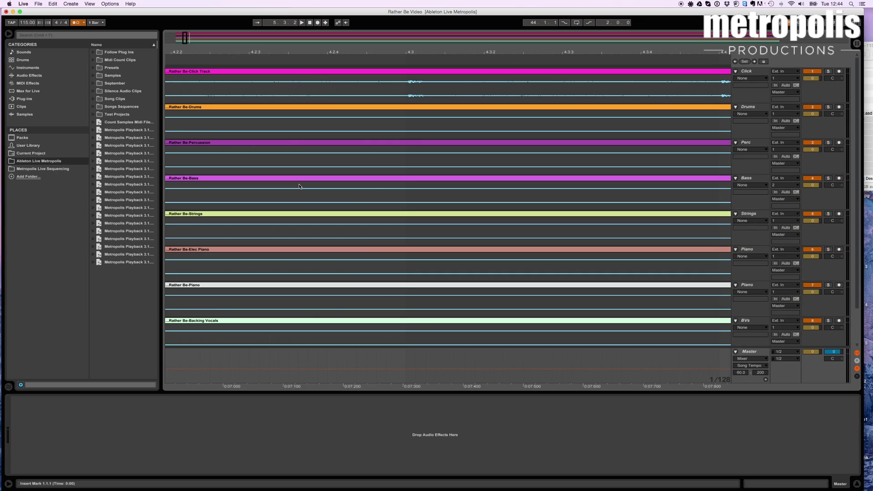
key(plus)
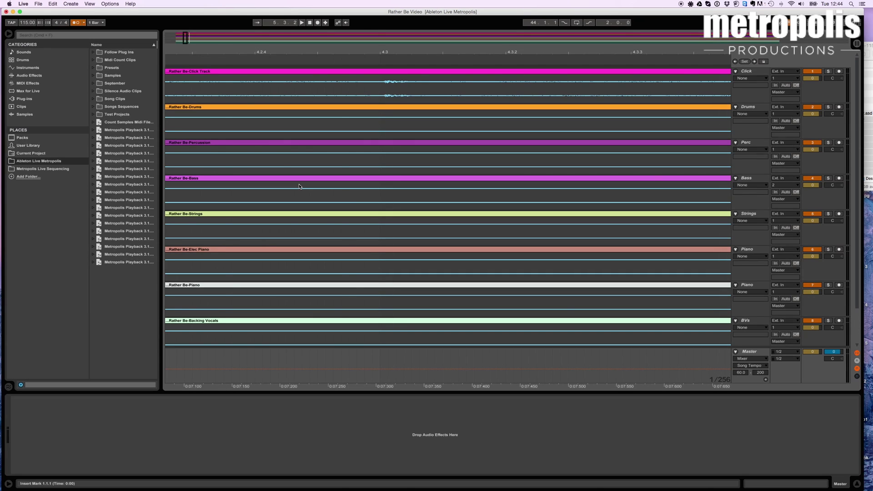
key(plus)
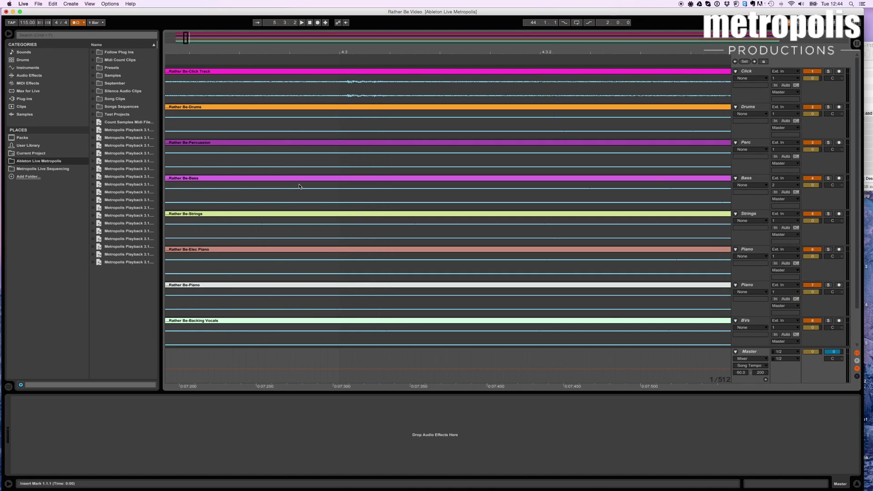
Set the start marker just before the first click at 2.4.4, play from there, then stop.
scroll(365, 177, left, 10)
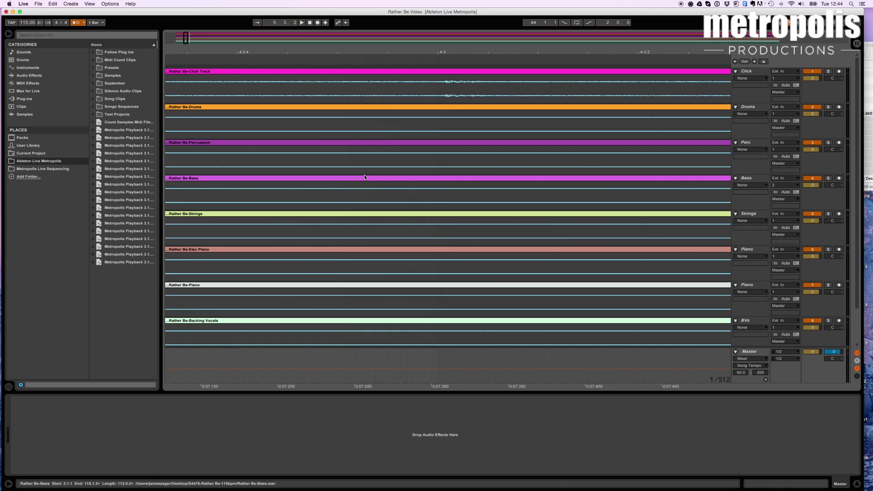
scroll(365, 176, left, 10)
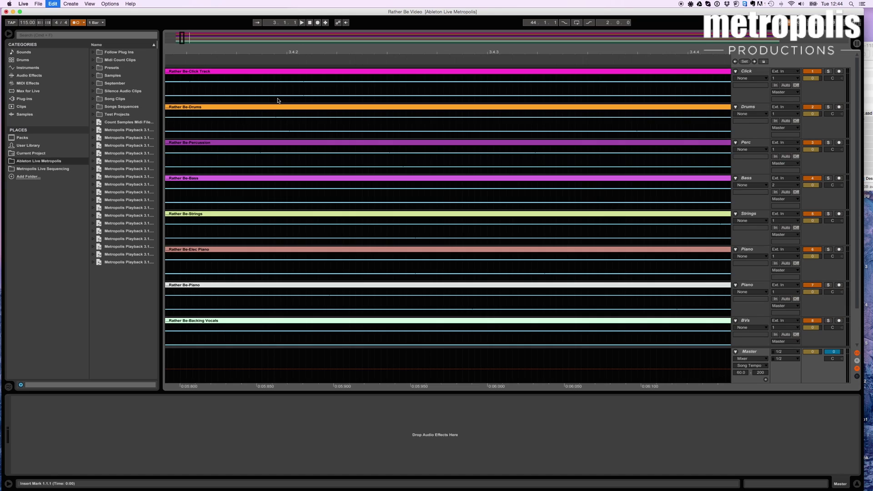
scroll(276, 100, left, 10)
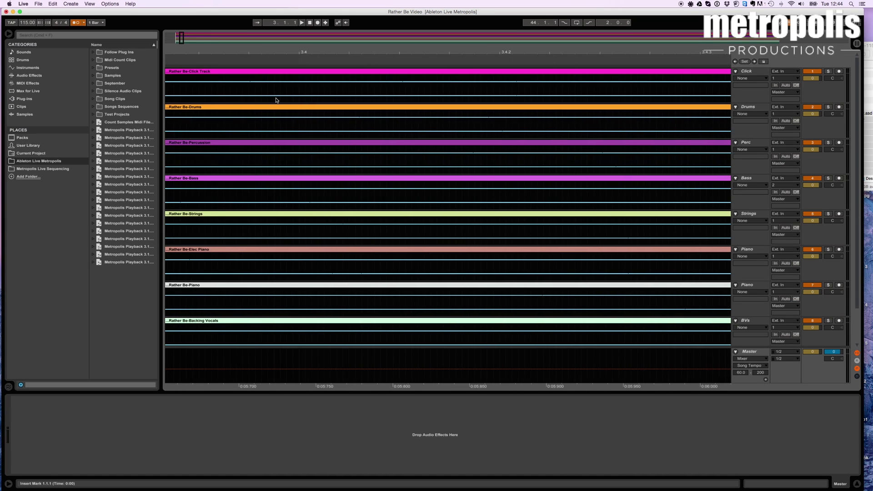
scroll(276, 100, right, 10)
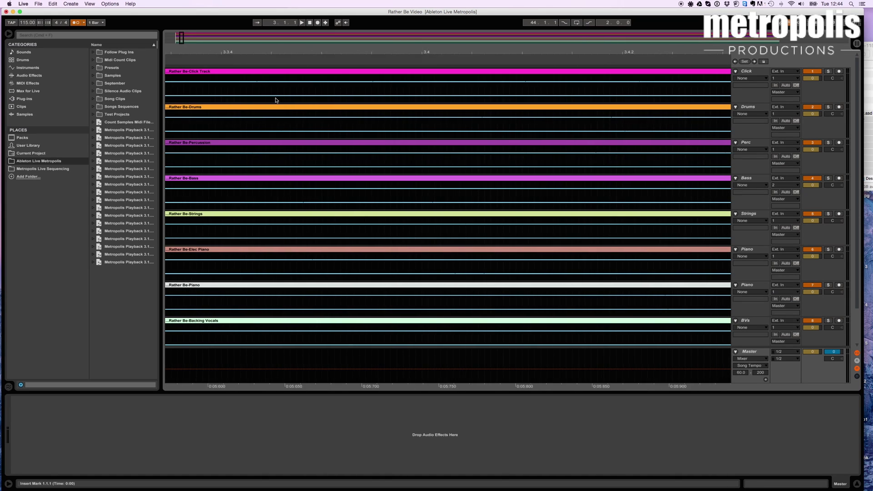
scroll(274, 100, right, 3)
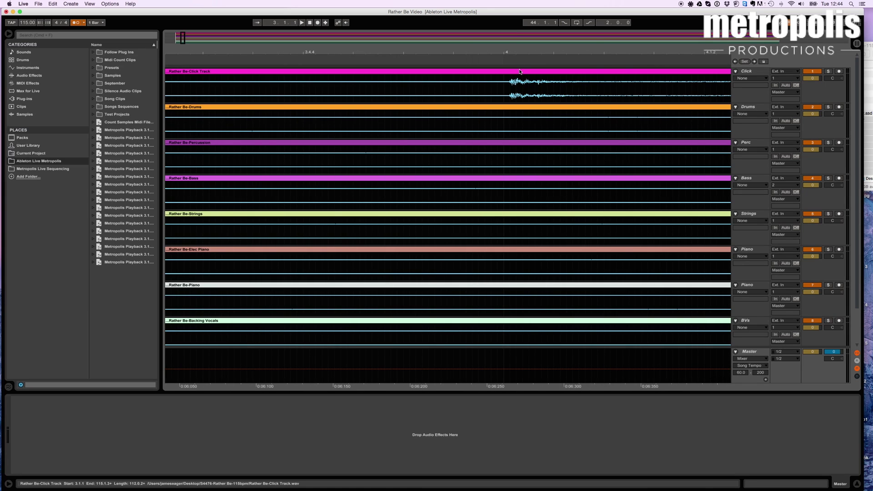
drag(519, 71, 515, 71)
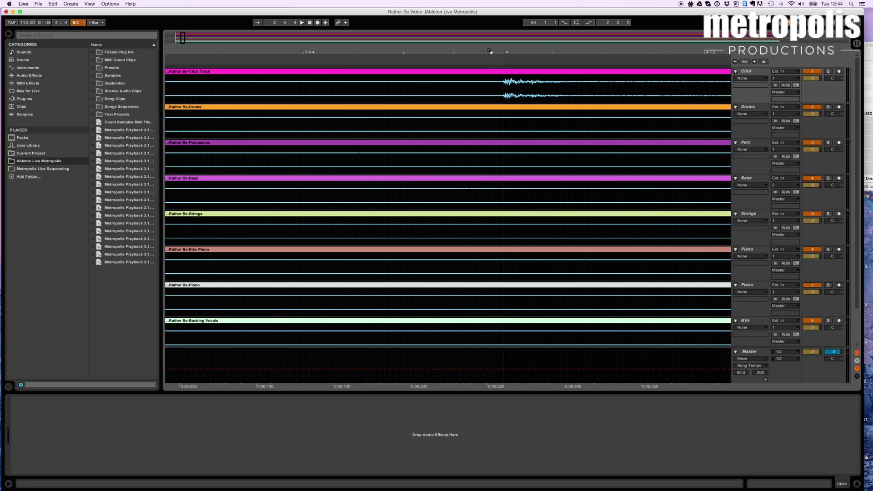
click(303, 23)
click(311, 24)
Trim the silent lead-in off the start of all stem clips.
key(minus)
key(minus)
key(minus)
key(minus)
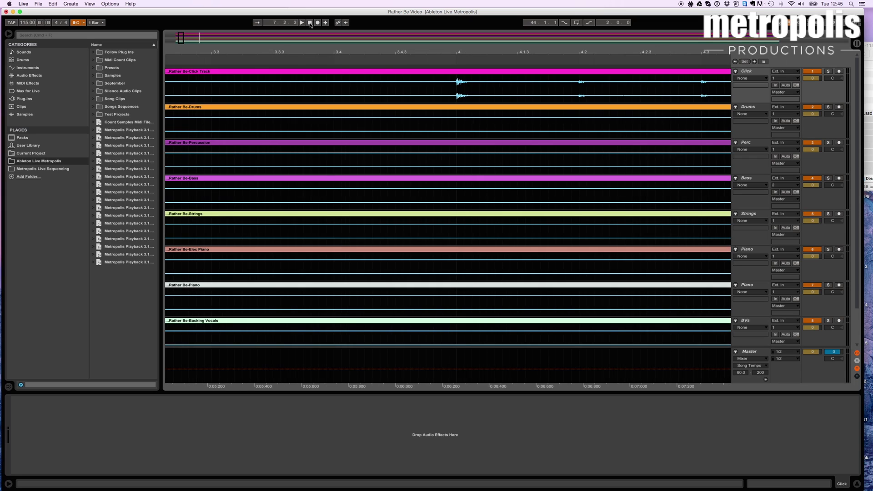
key(minus)
key(minus)
key(minus)
key(minus)
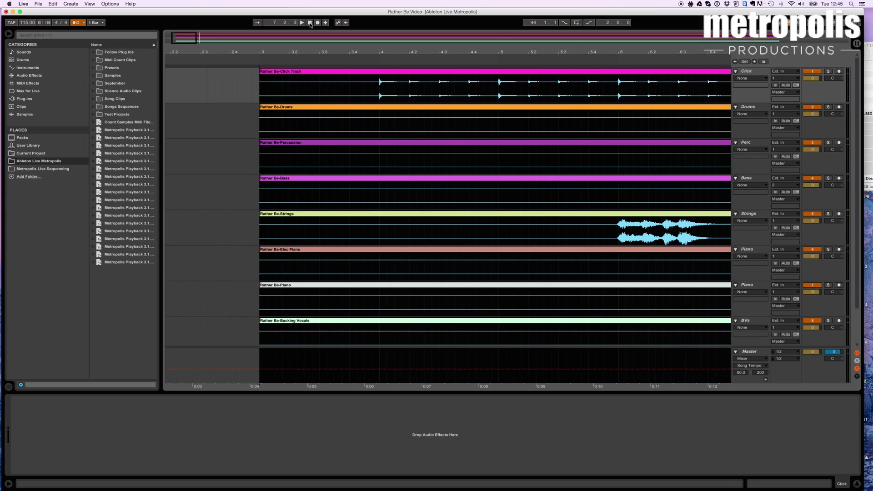
key(minus)
key(minus)
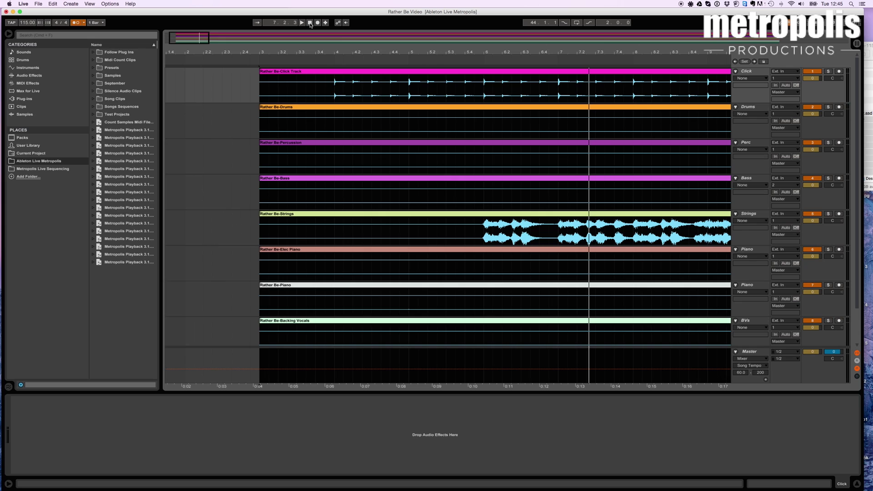
scroll(343, 167, down, 3)
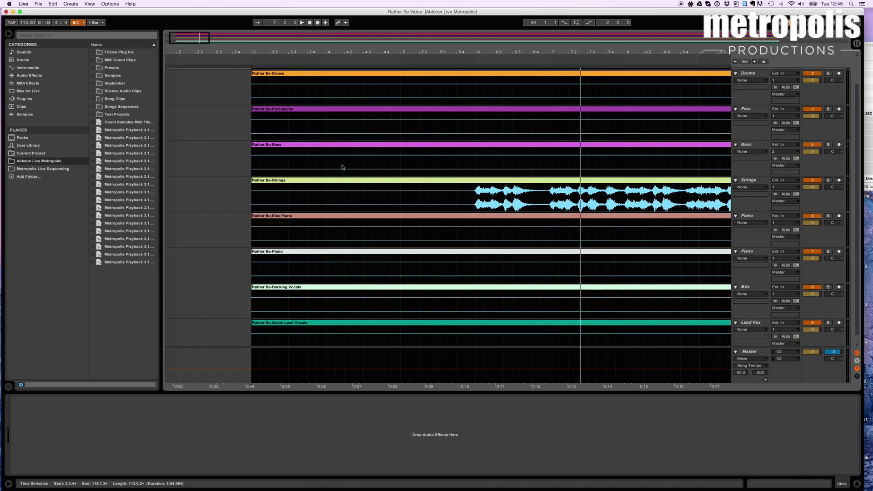
scroll(343, 167, up, 3)
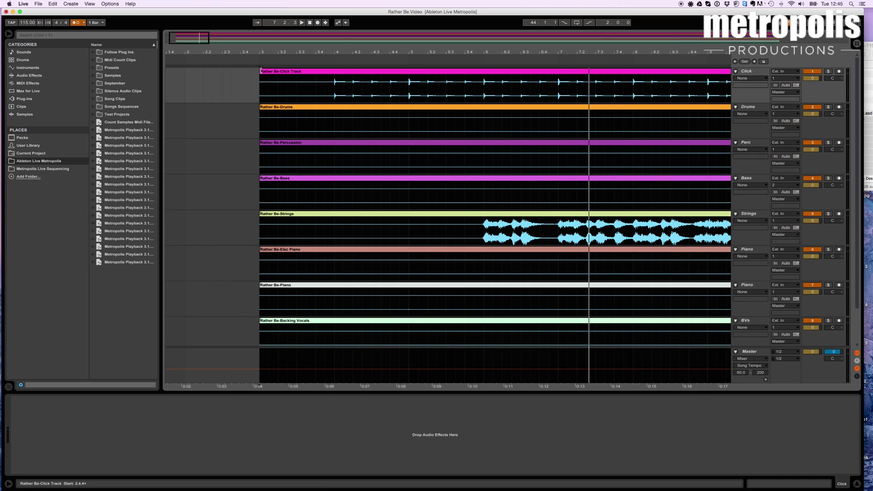
drag(261, 71, 335, 69)
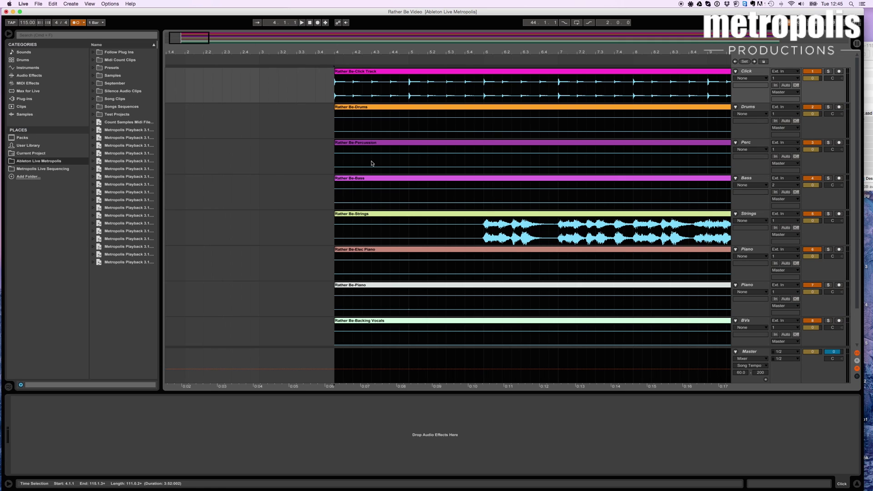
Slide all the clips left so they begin at bar 1.
key(minus)
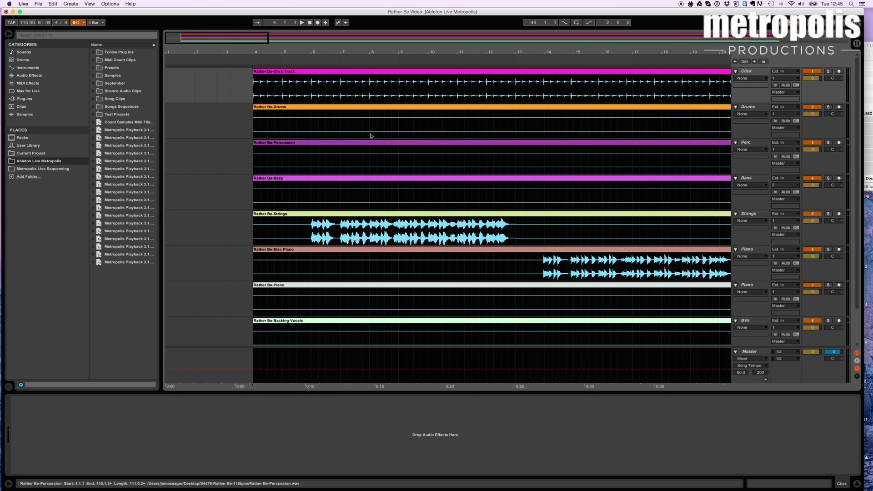
scroll(367, 73, down, 1)
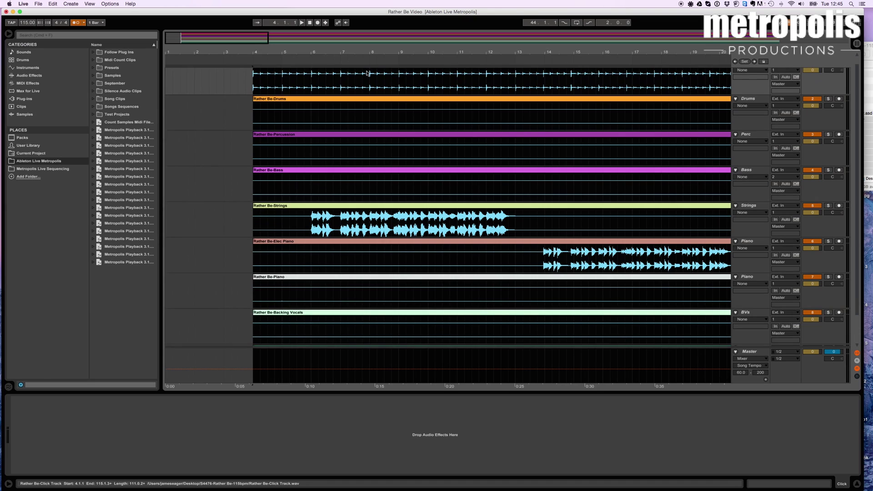
scroll(345, 75, up, 1)
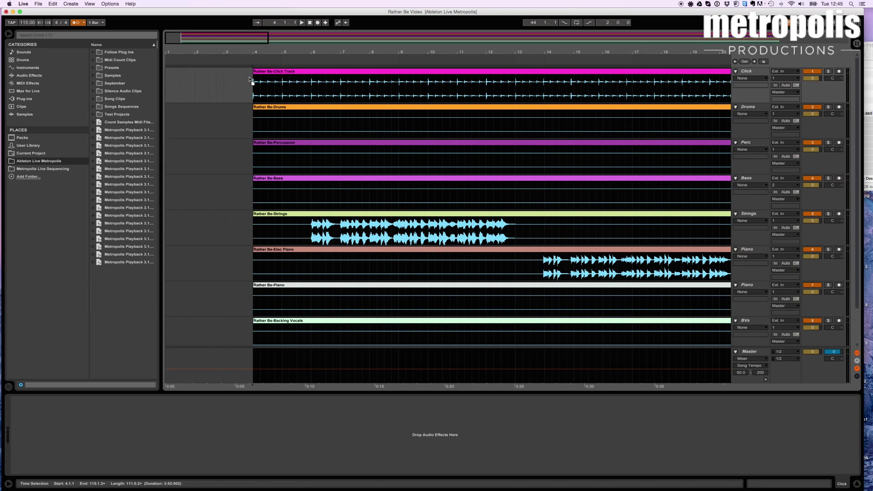
drag(252, 81, 199, 82)
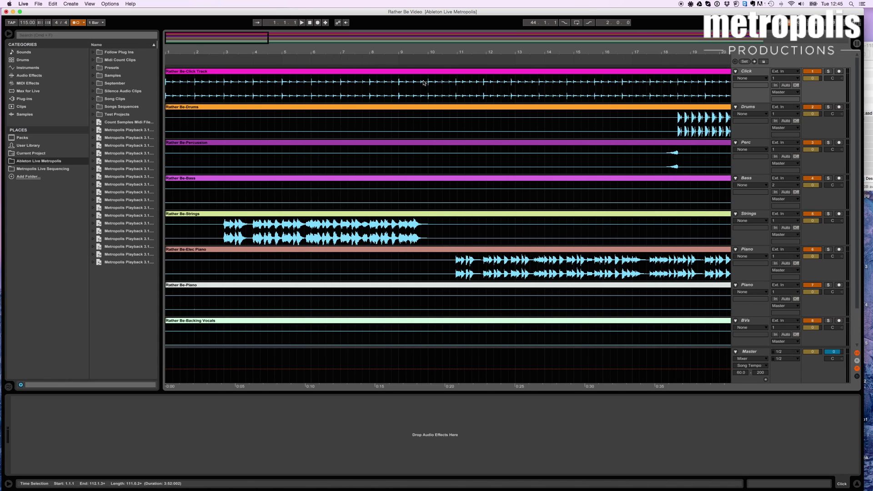
Zoom in so bars 1 to 12 fill the Arrangement view.
key(plus)
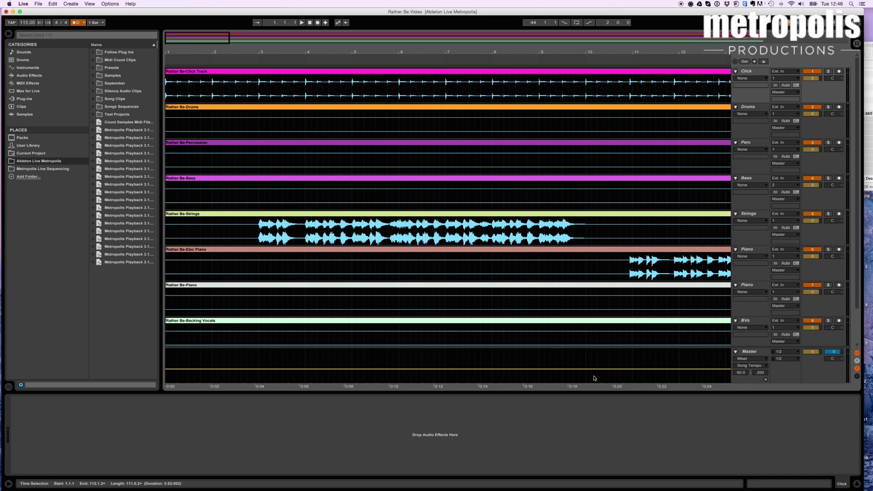
Set the Song Tempo range to min 115 and max 121 BPM, then play from bar 1.
click(741, 373)
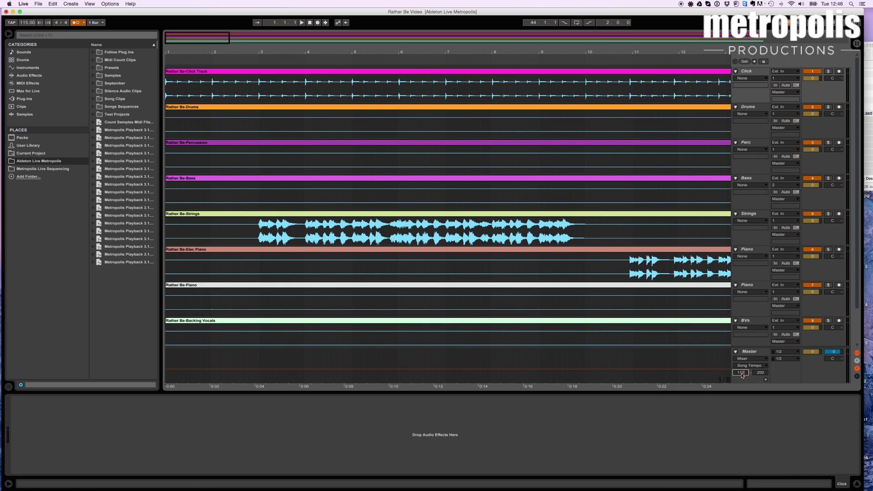
click(759, 373)
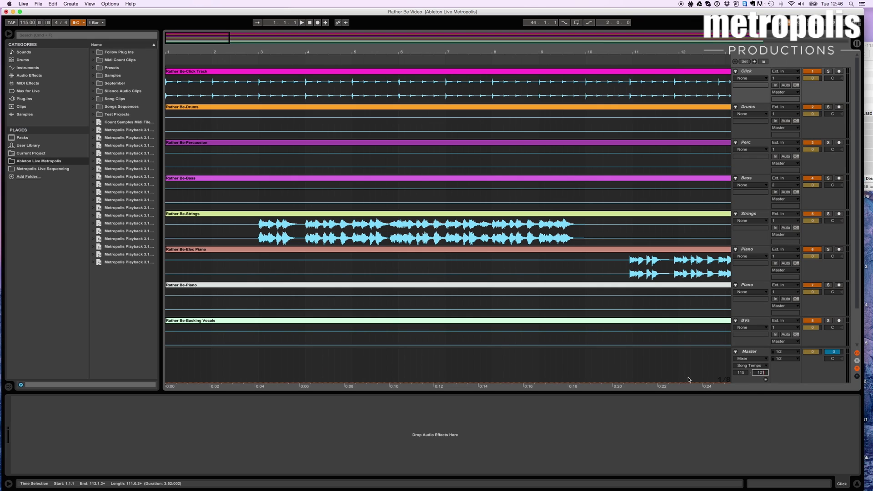
click(781, 366)
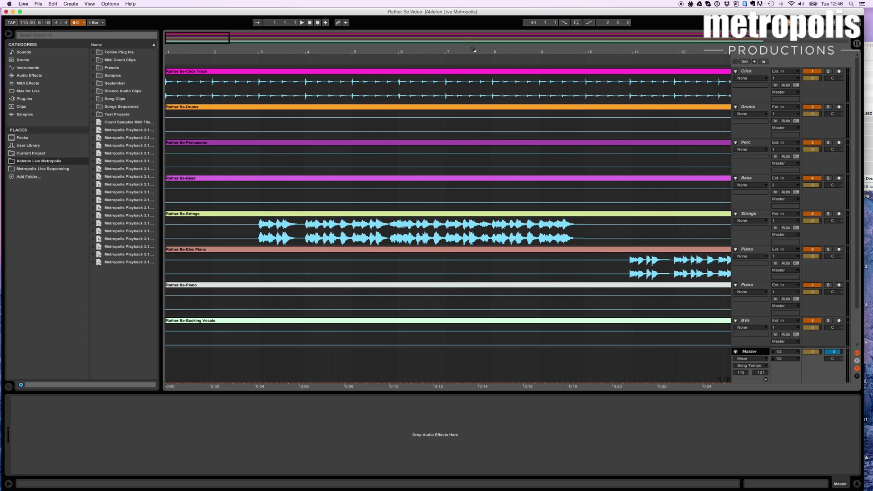
click(302, 23)
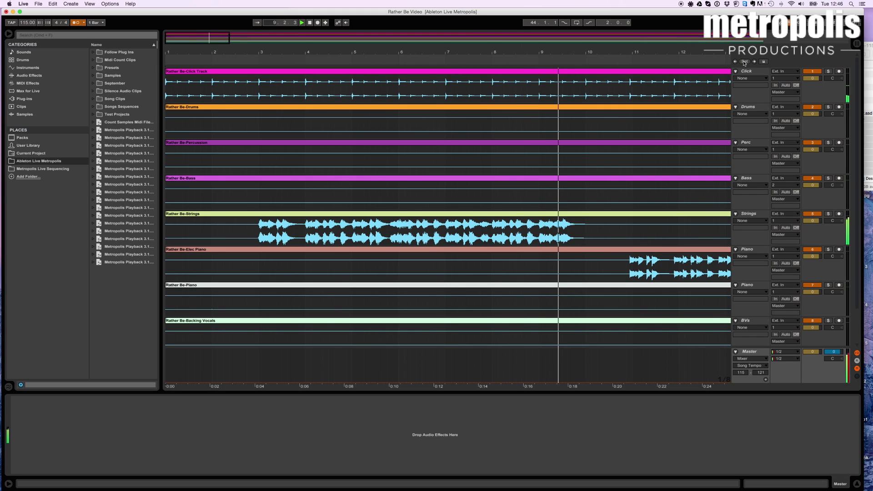
Drop a locator at bar 10 during playback, then stop.
click(744, 62)
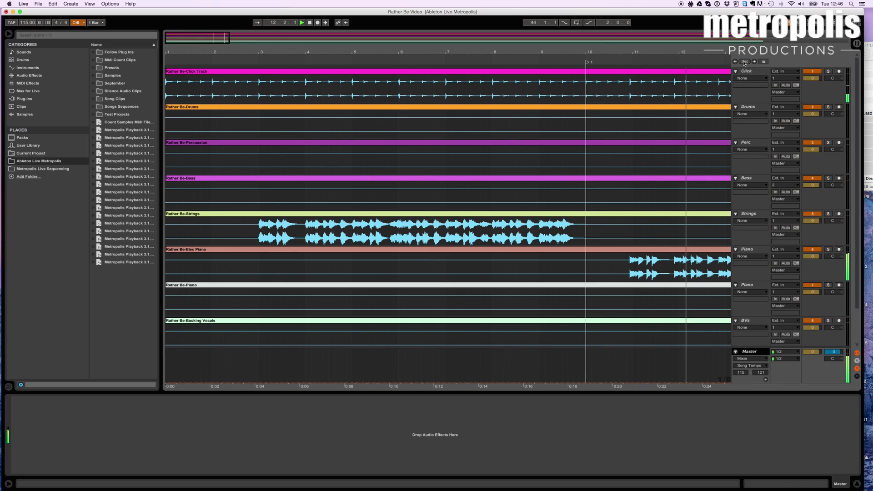
key(space)
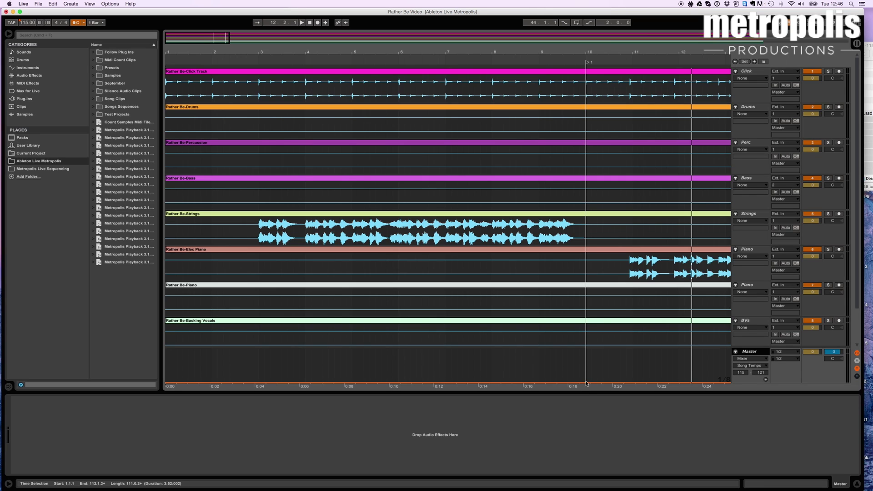
Show the Song Tempo automation and raise the envelope after bar 10 to 121.00.
key(a)
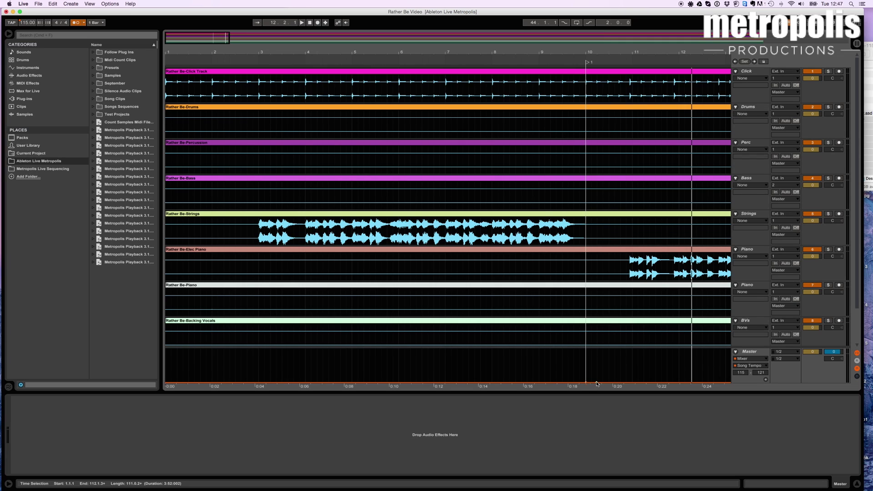
drag(597, 382, 596, 349)
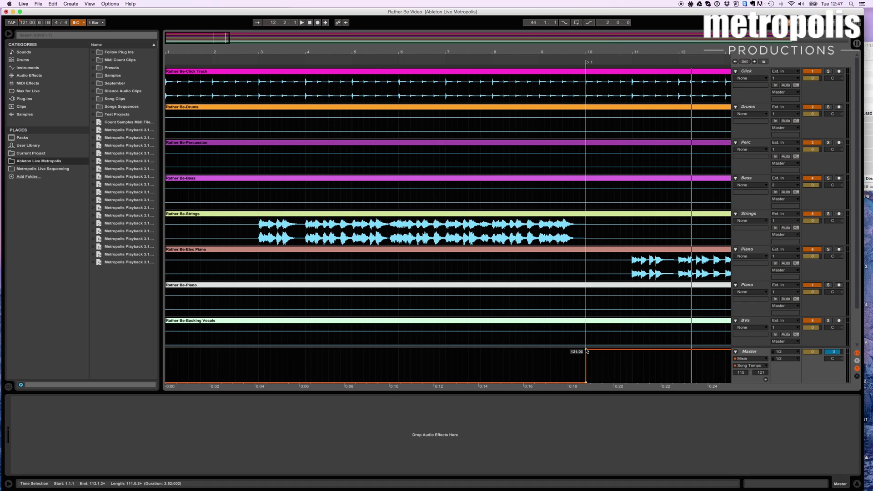
scroll(586, 350, right, 15)
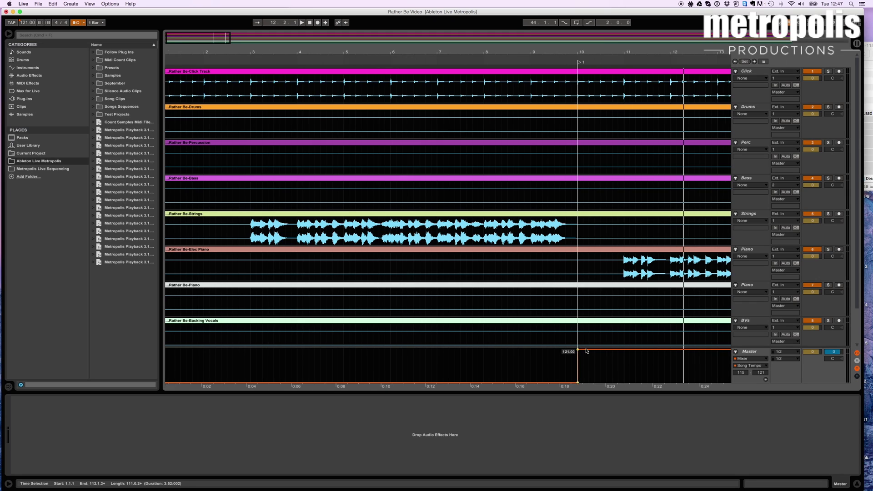
scroll(586, 350, right, 2)
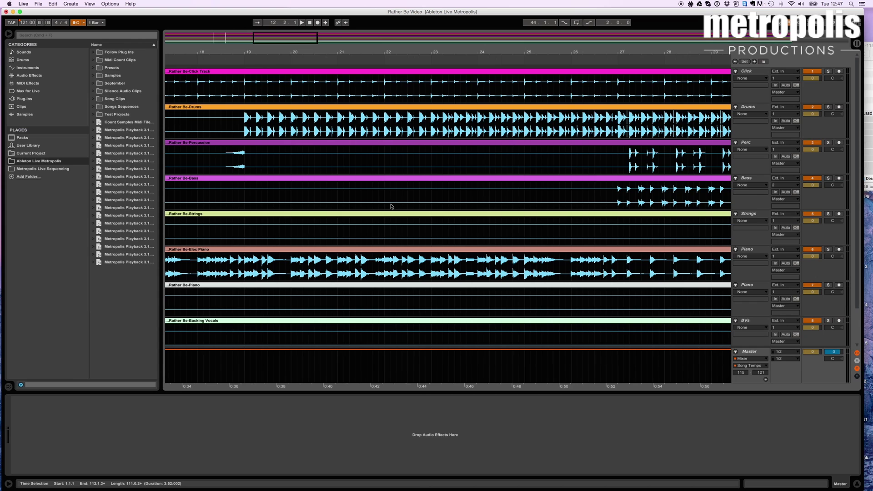
scroll(391, 206, left, 10)
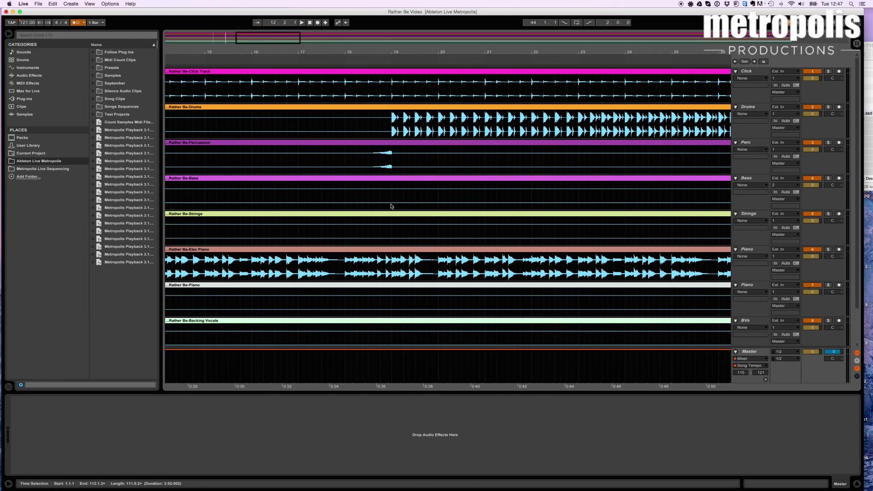
scroll(391, 206, left, 10)
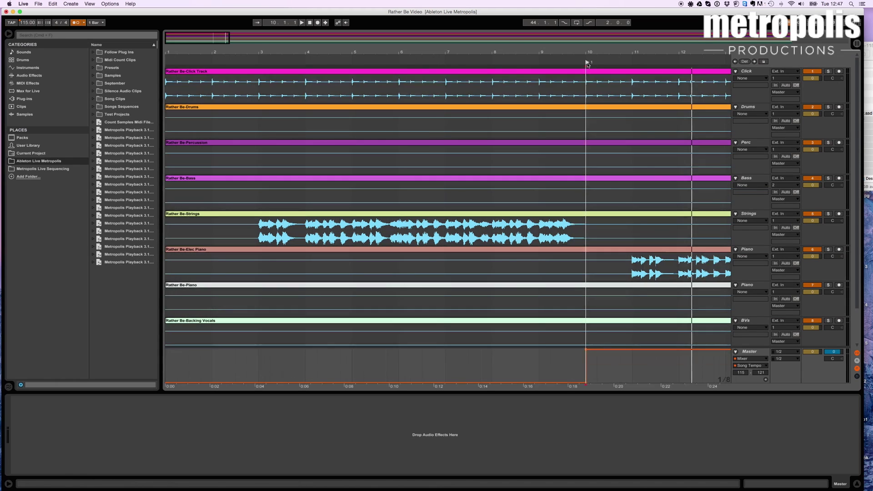
Split every track's clip at the bar 10 locator with Cmd+E, then select the Click Track clip before bar 10.
click(587, 64)
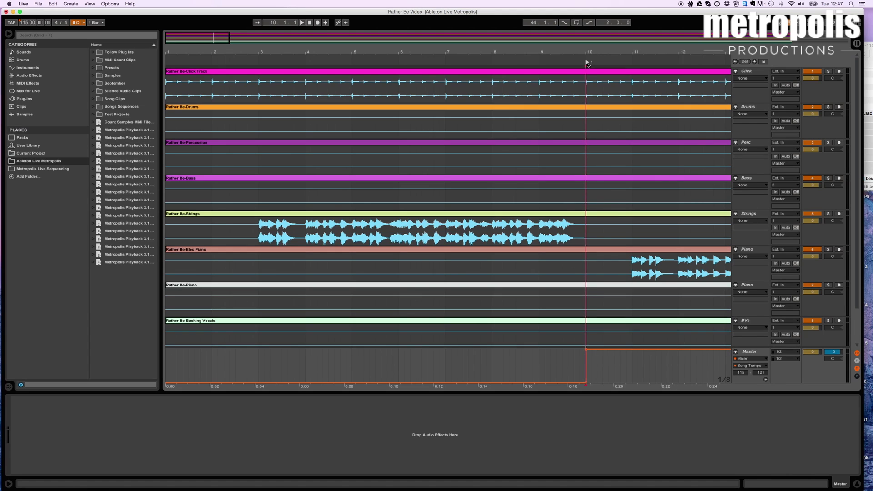
key(super+e)
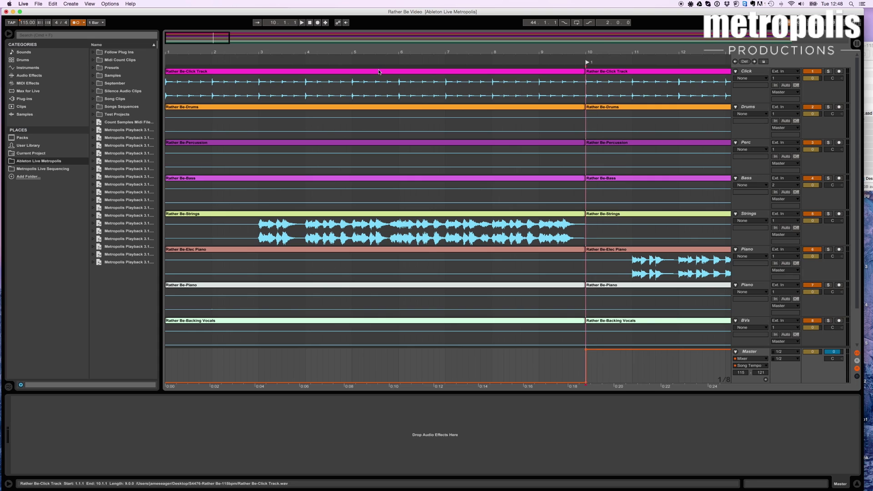
click(378, 72)
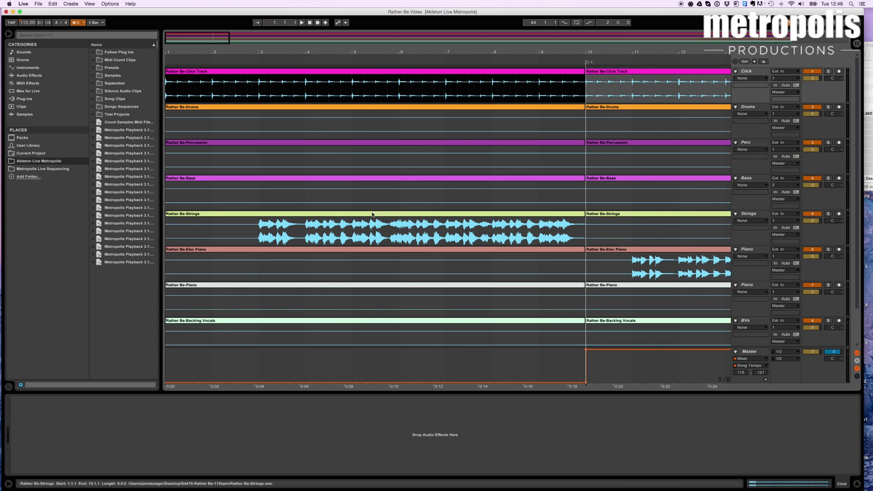
Enable Warp on the nine clips before bar 10 and confirm the Click Track clip reads 115 BPM.
scroll(372, 214, down, 3)
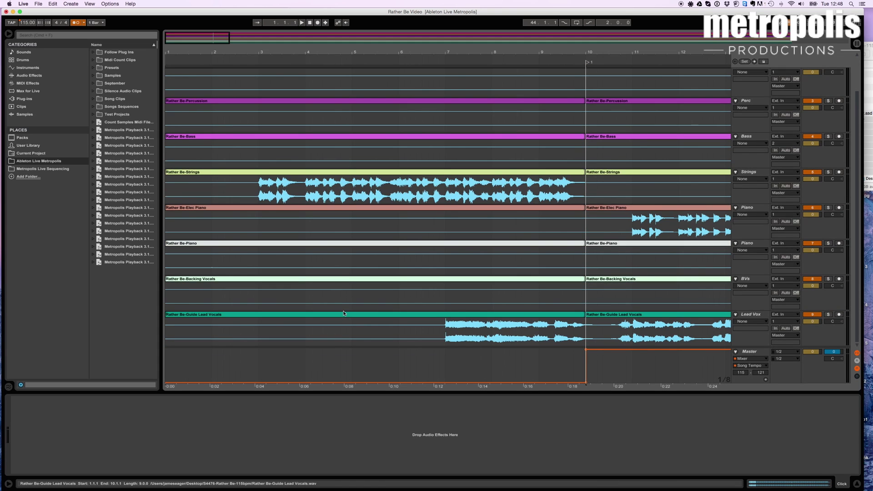
shift+click(344, 315)
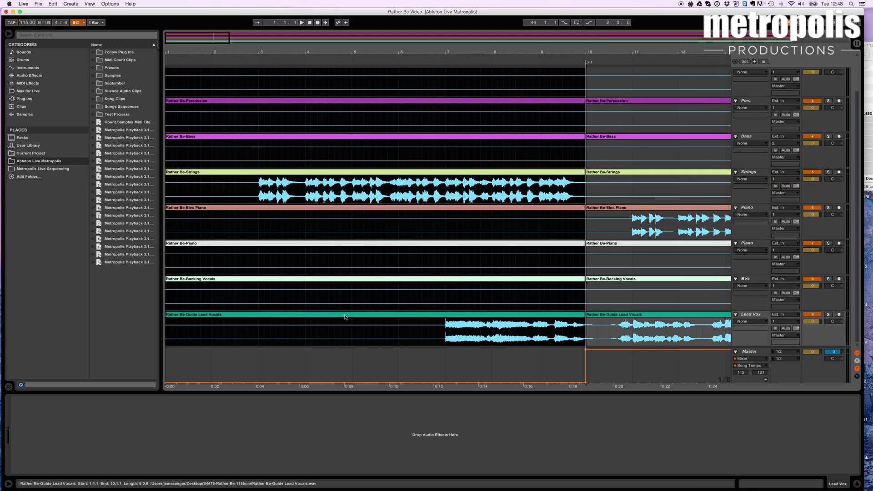
click(345, 315)
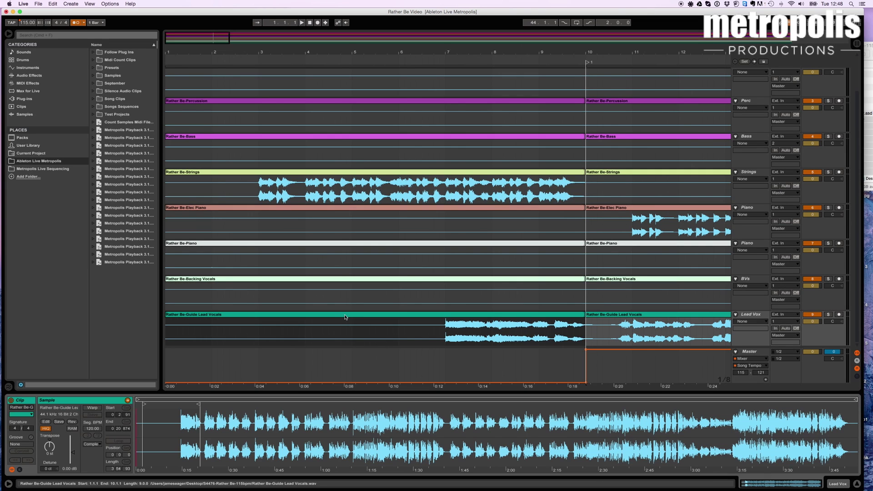
scroll(345, 317, up, 3)
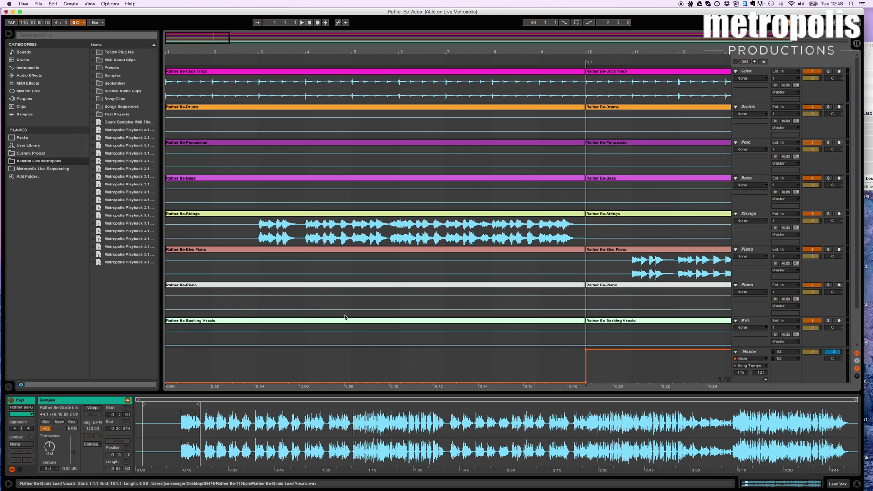
shift+click(336, 81)
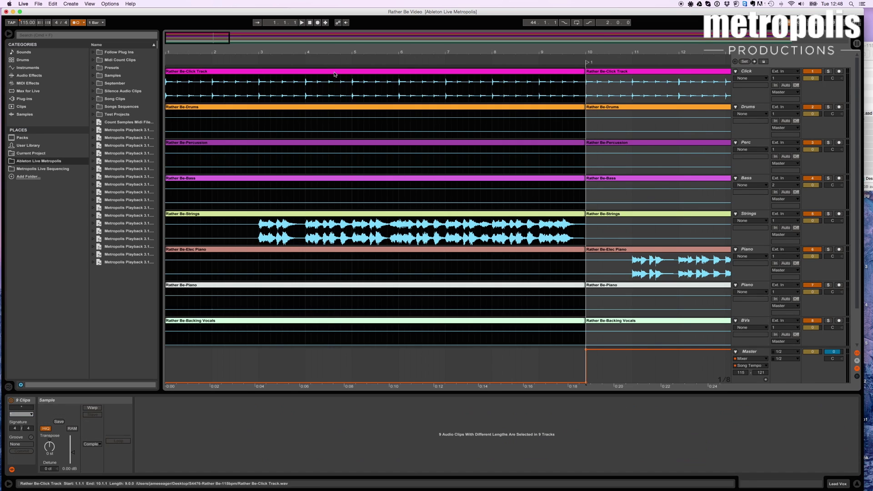
click(92, 408)
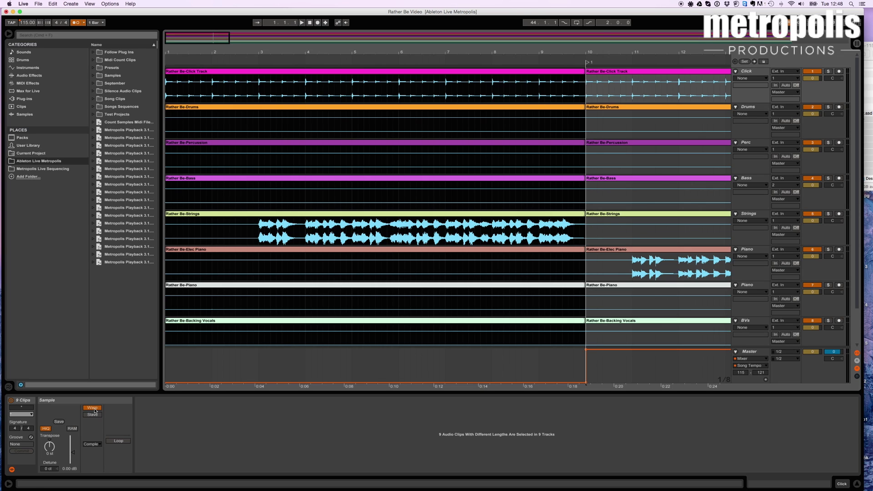
click(330, 71)
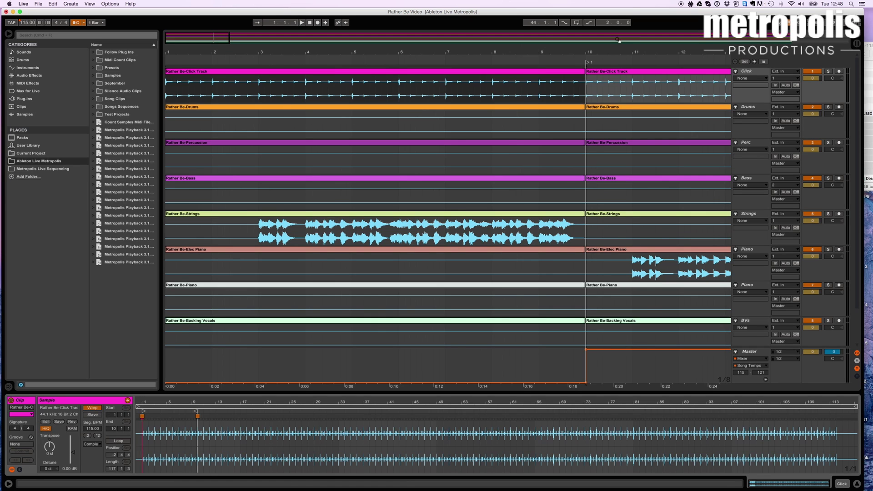
scroll(627, 99, right, 5)
scroll(624, 98, right, 3)
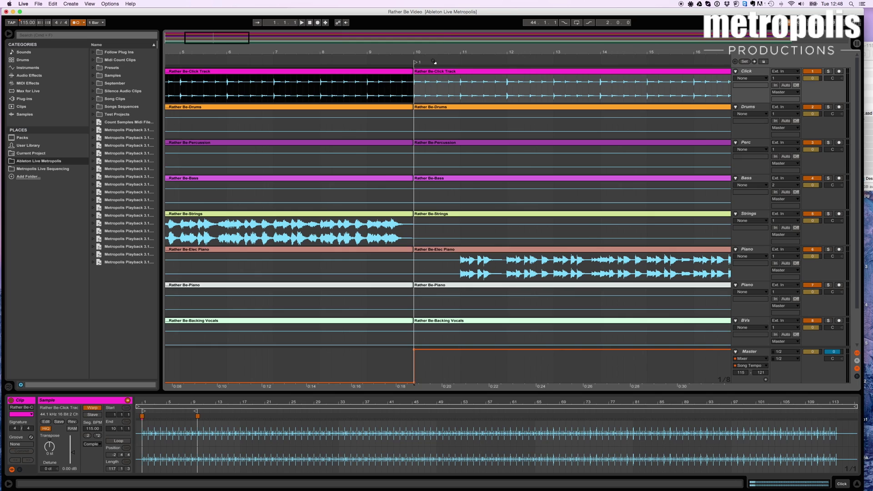
Play the song from the bar 10 locator, then stop.
click(415, 63)
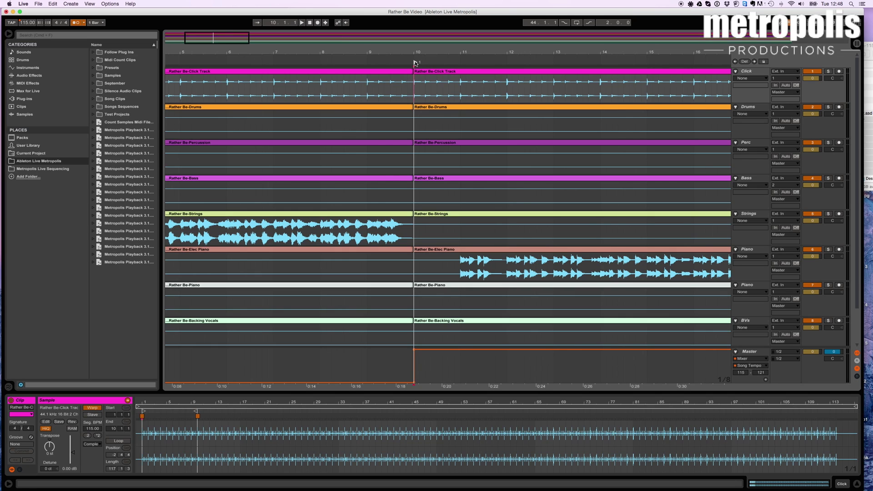
key(space)
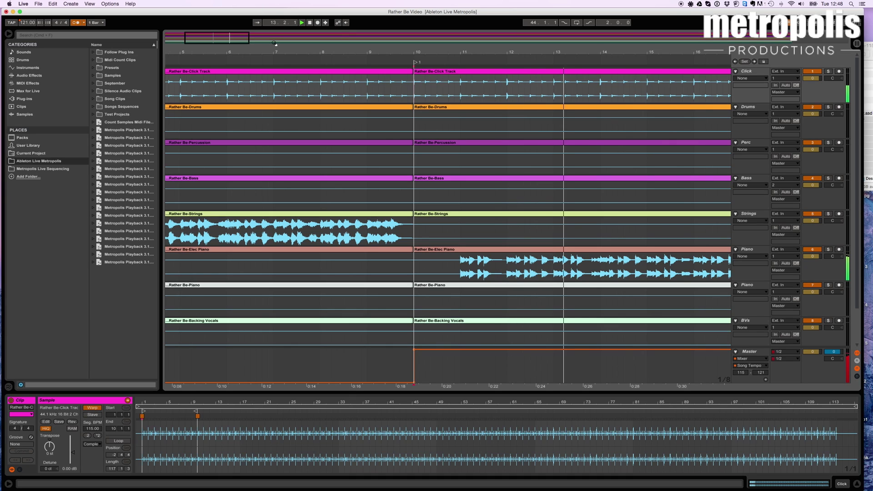
key(space)
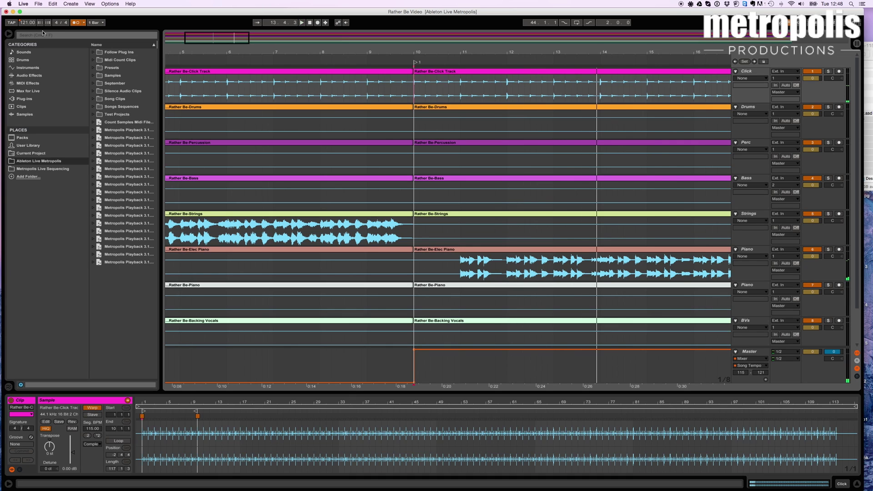
Set the song tempo back to 121 BPM.
drag(25, 25, 26, 23)
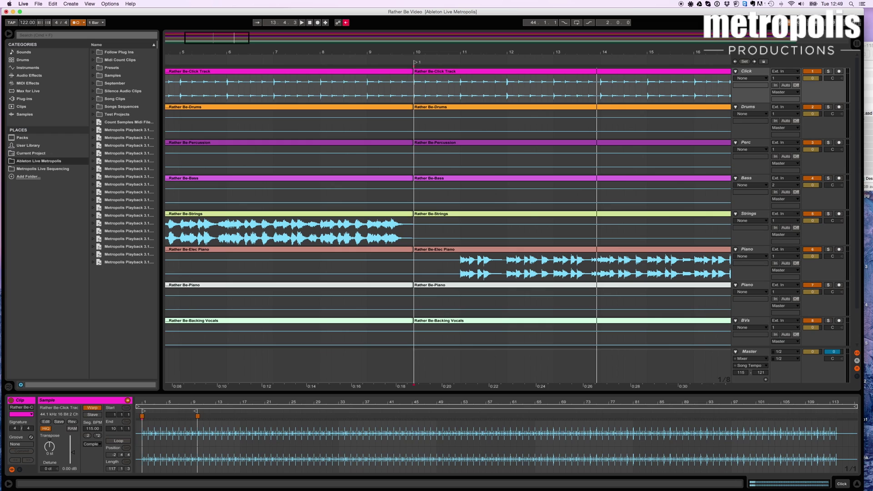
click(27, 23)
text(121)
click(446, 71)
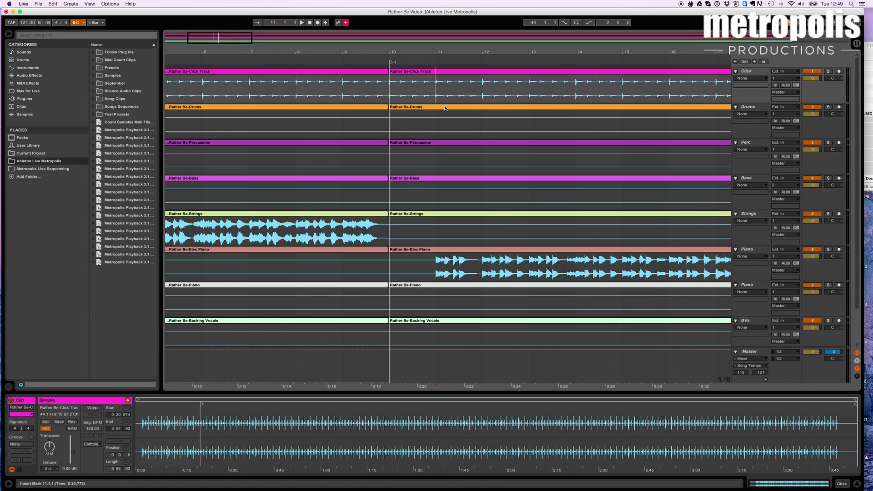
Warp all nine clips from bar 10 onward, confirming the Drums clip at 121.00 segment BPM.
click(428, 72)
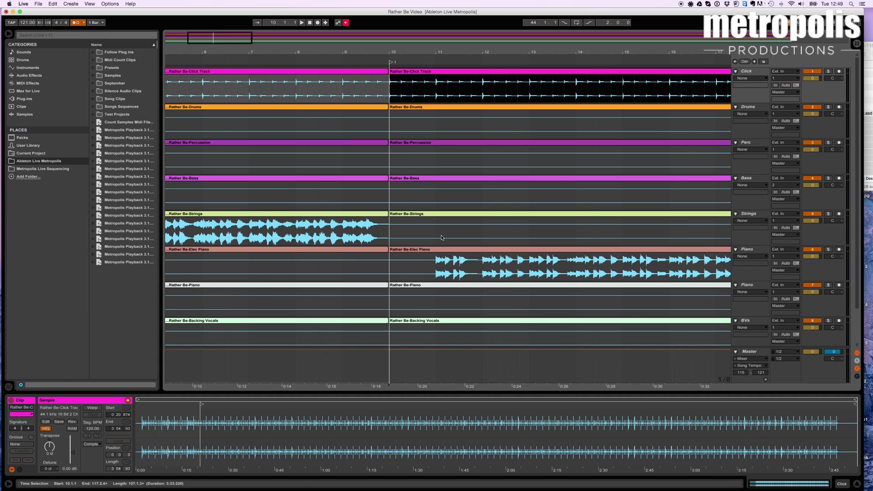
scroll(441, 237, down, 3)
scroll(441, 238, right, 2)
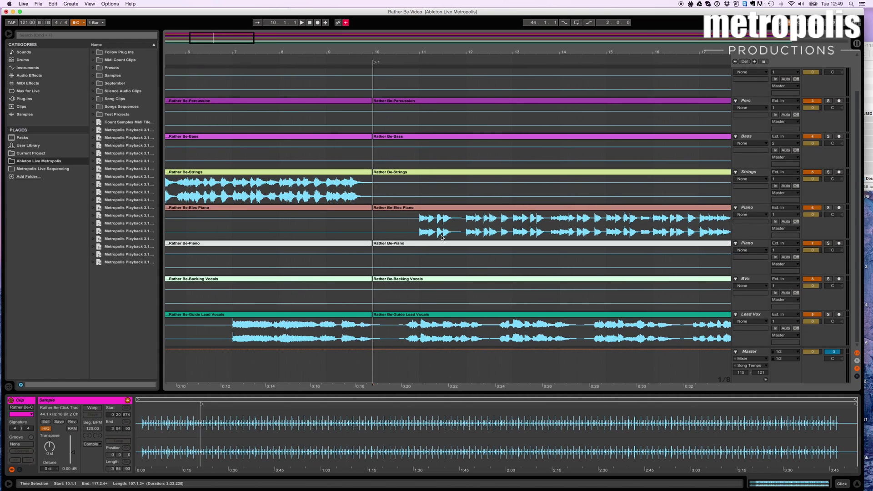
key(shift+End)
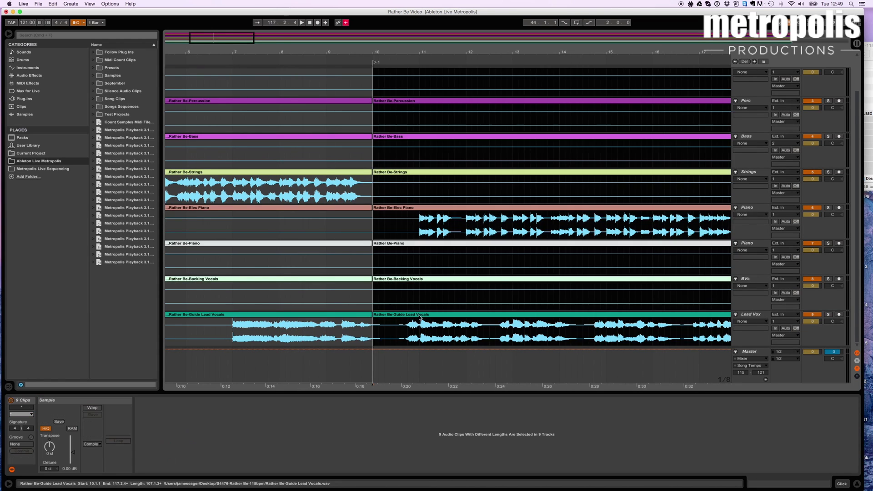
click(93, 408)
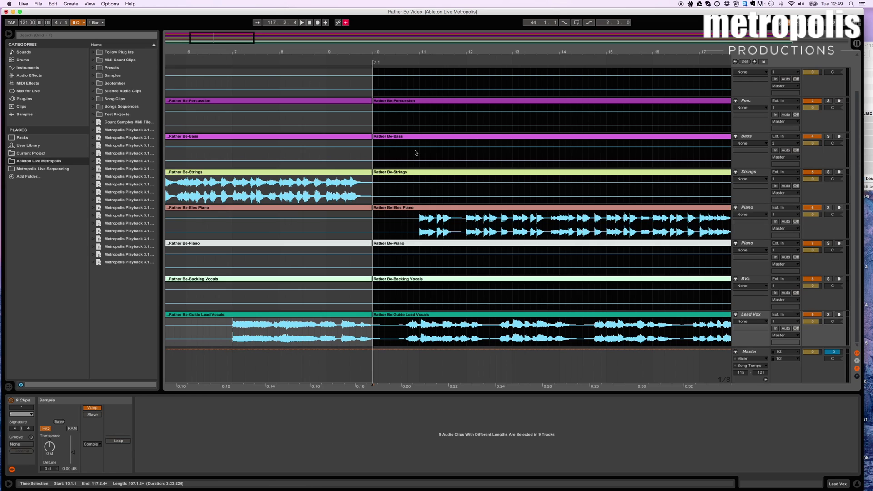
scroll(415, 153, up, 3)
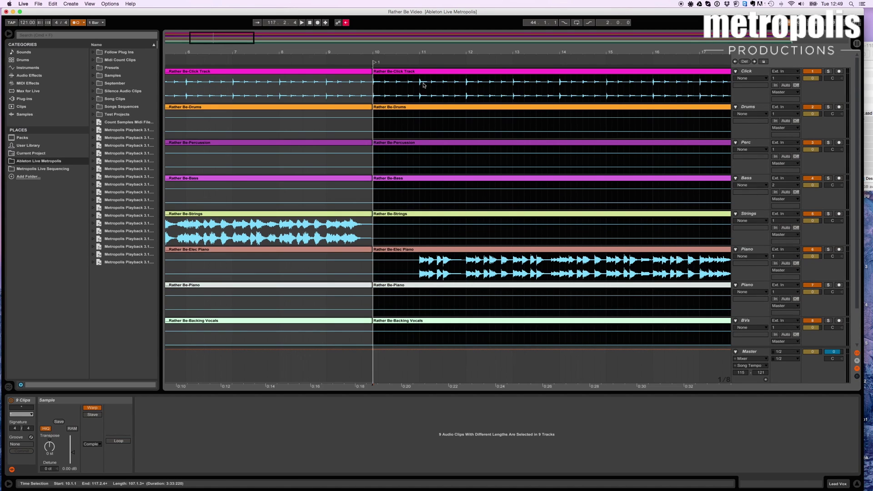
click(430, 74)
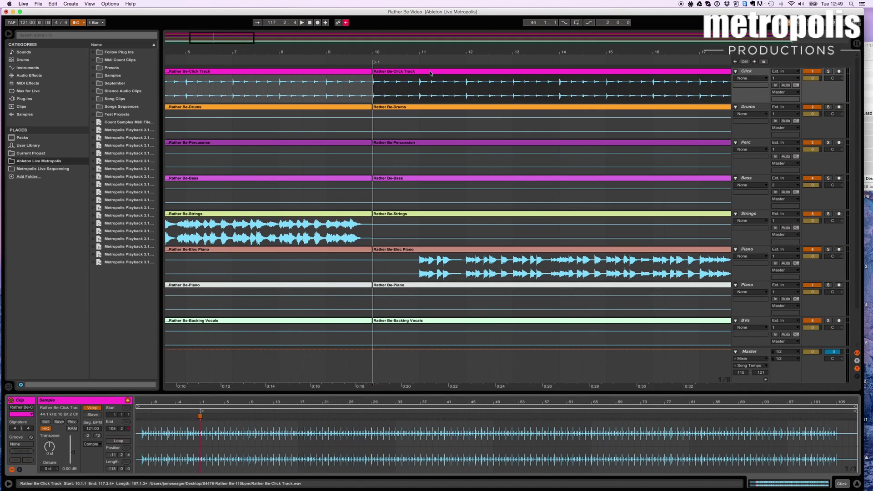
click(445, 109)
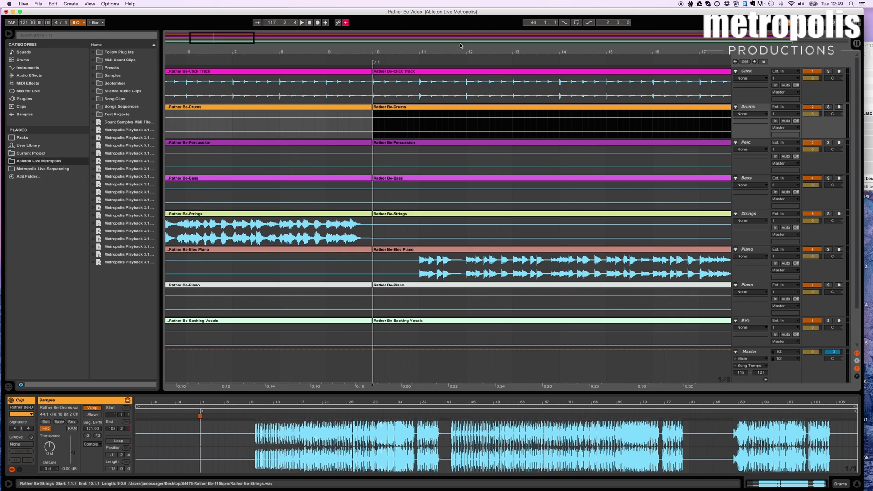
Play from bar 10, raise the tempo to 140 BPM mid-playback, then stop.
click(374, 63)
key(space)
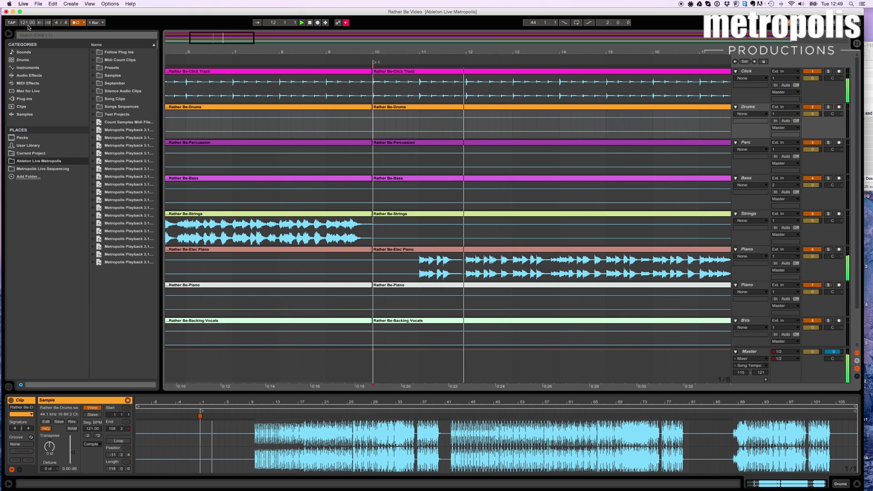
drag(27, 22, 27, 14)
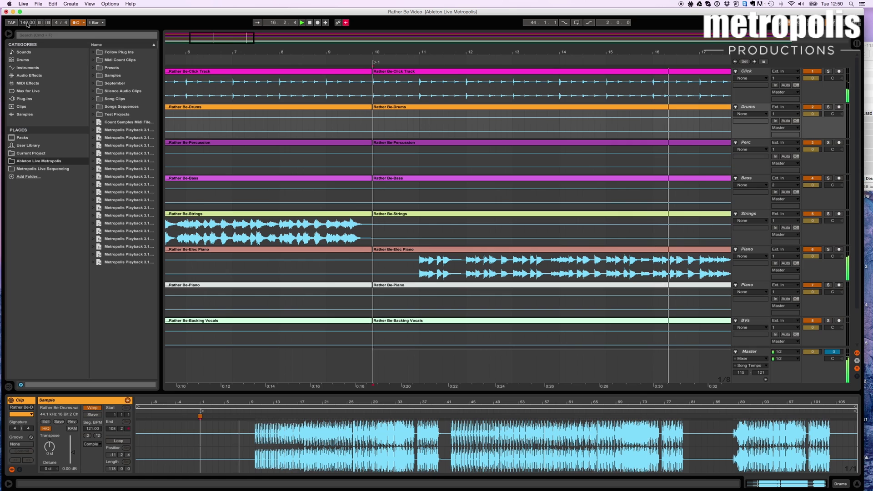
key(space)
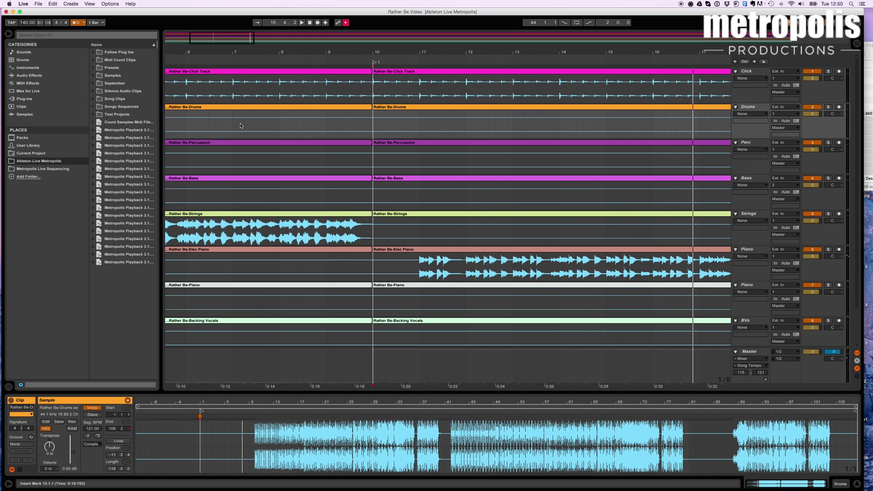
scroll(240, 126, left, 5)
scroll(241, 126, down, 1)
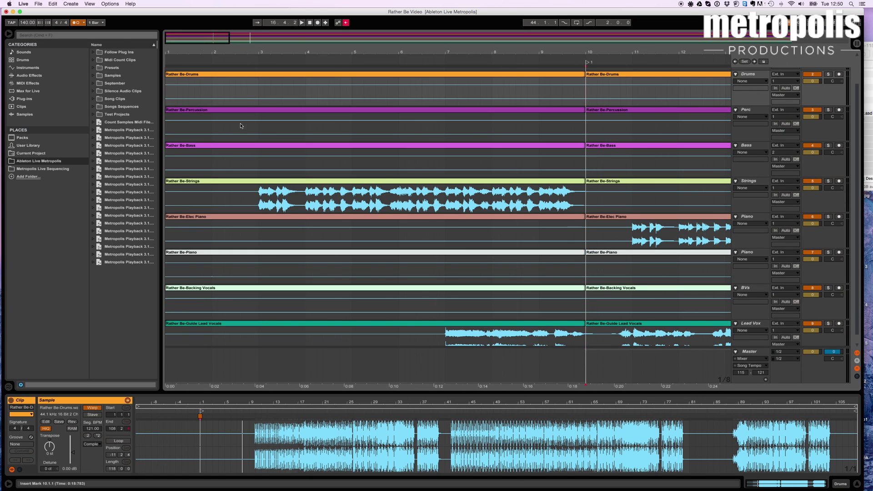
scroll(241, 126, up, 1)
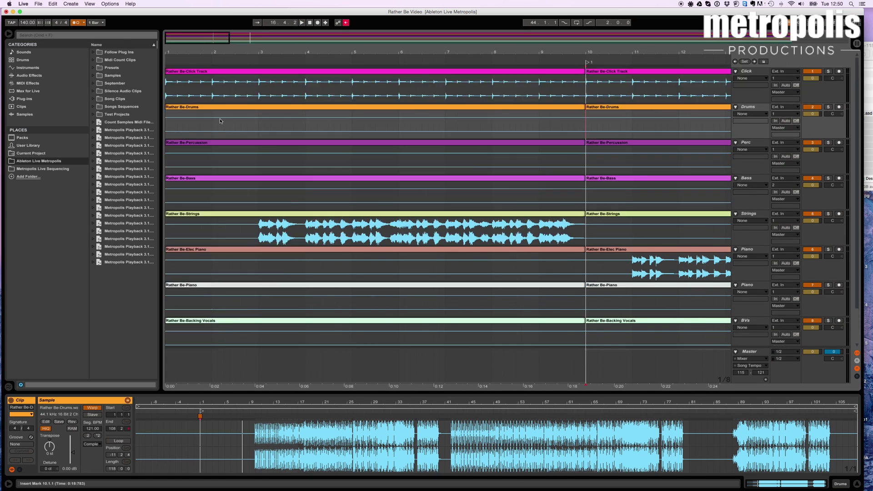
Return to 1.1.1, play from the start, and stop around bar 4.
click(311, 24)
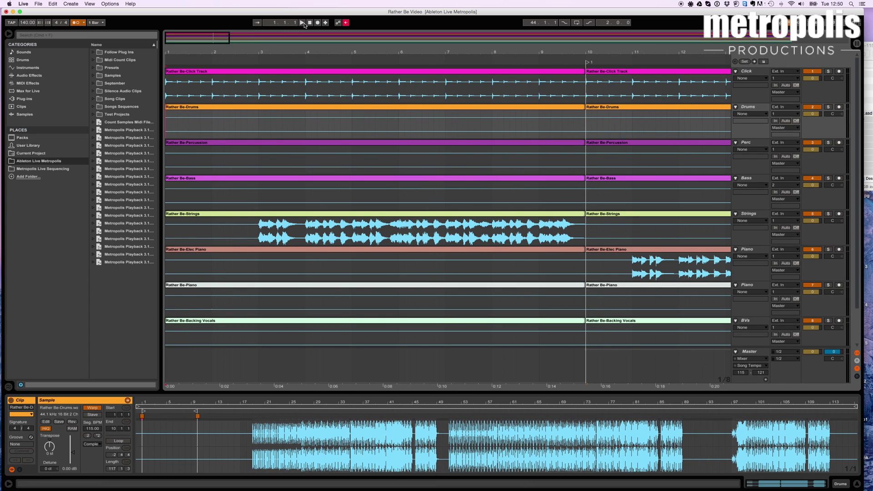
click(303, 23)
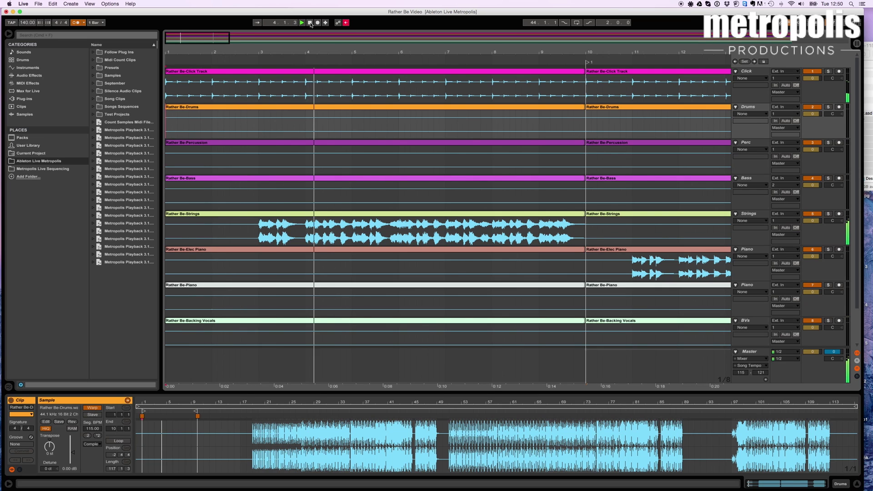
click(310, 23)
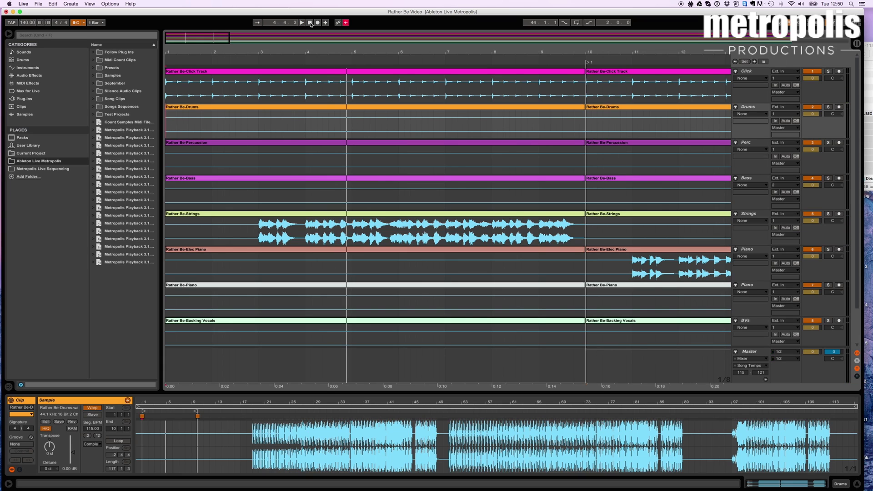